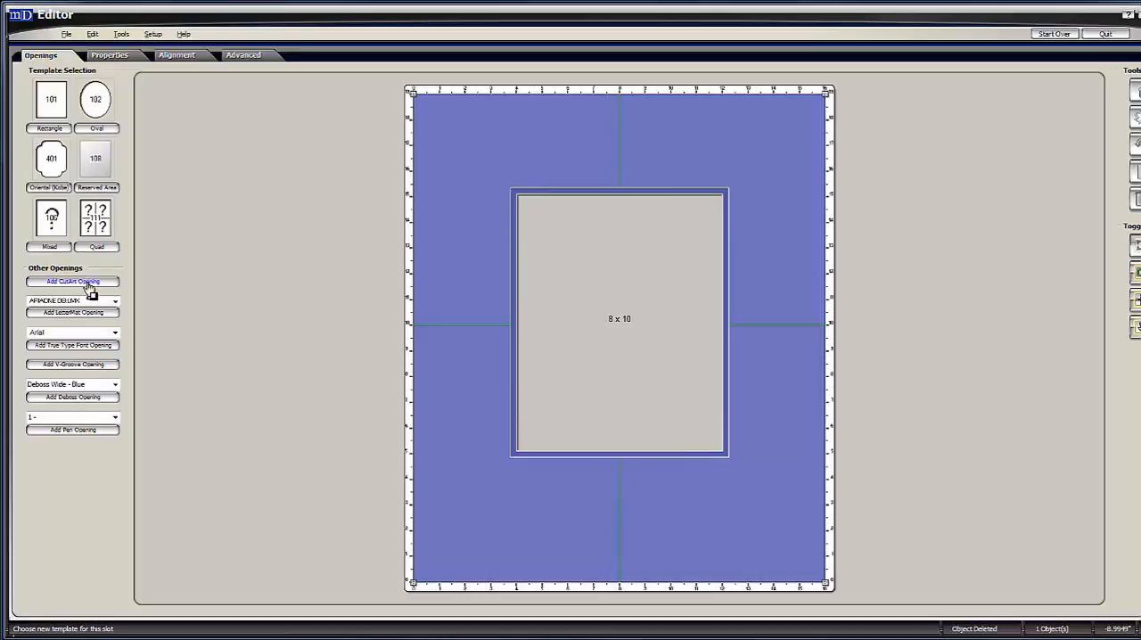
Start adding a CutArt opening and preview the Diamond, Keystone and Tracery designs in the DB Bottom Elements folder.
click(73, 282)
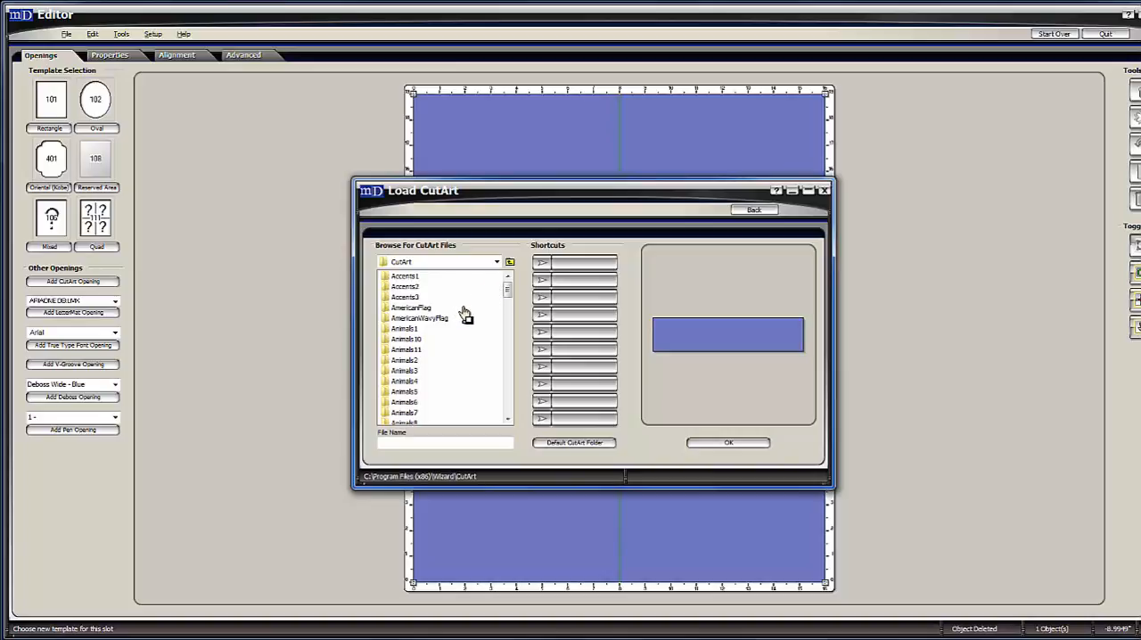
key(d)
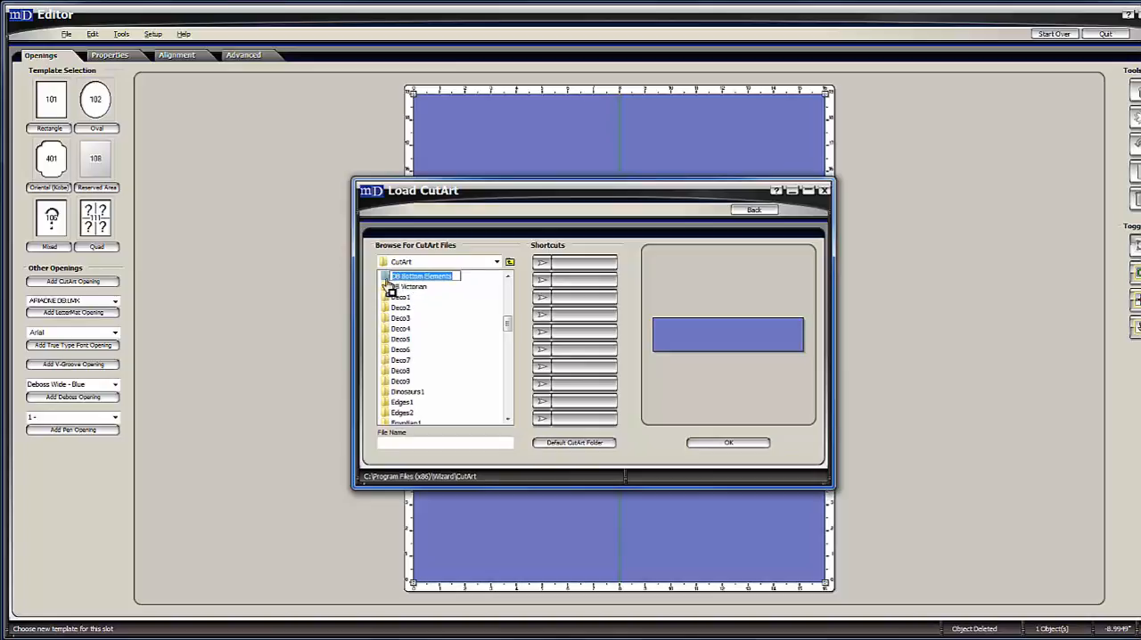
double_click(388, 282)
click(406, 278)
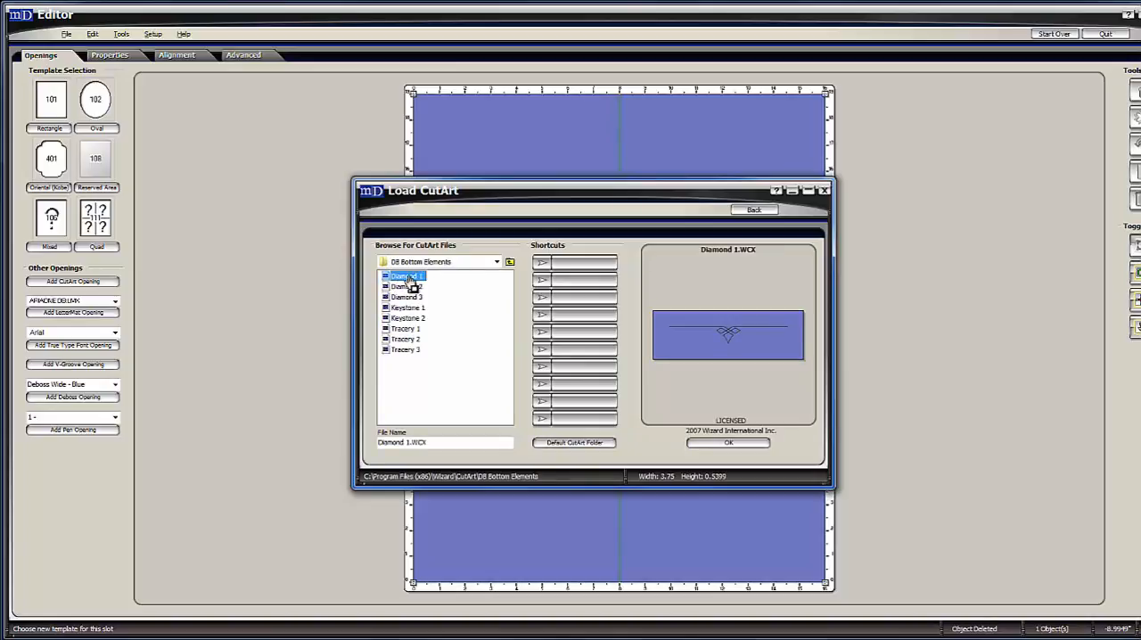
click(407, 286)
key(Down)
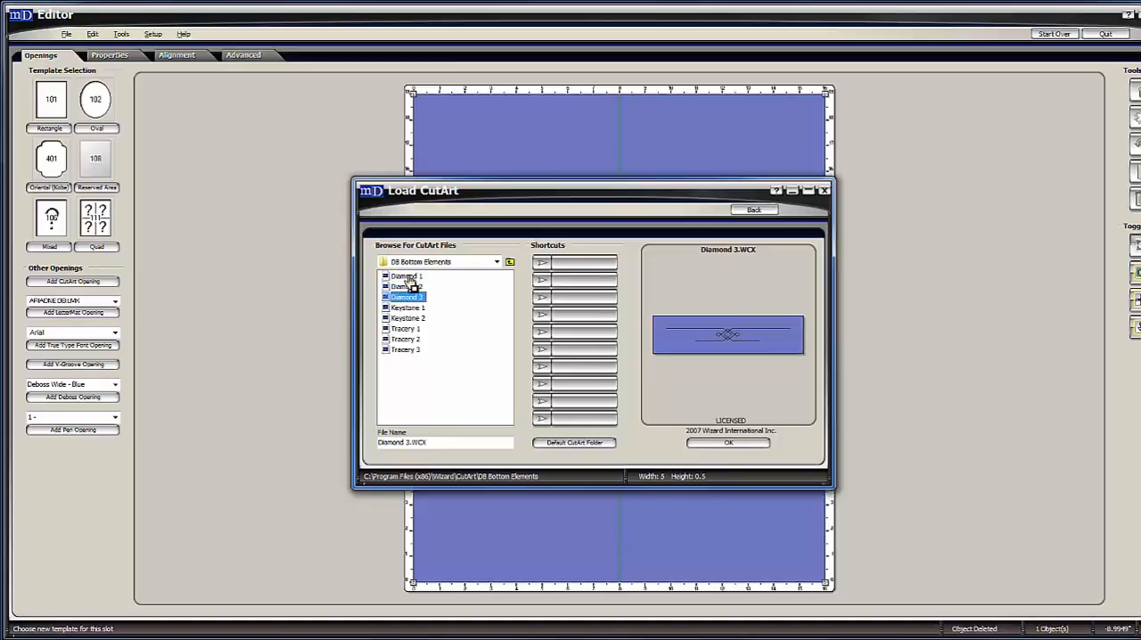
key(Down)
key(Down)
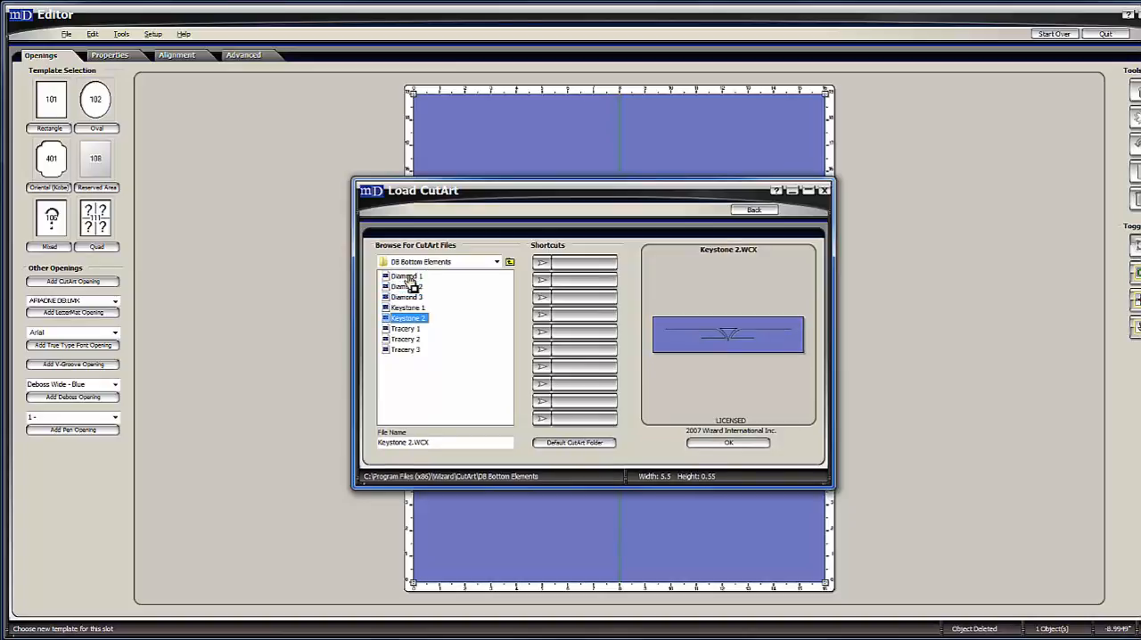
key(Down)
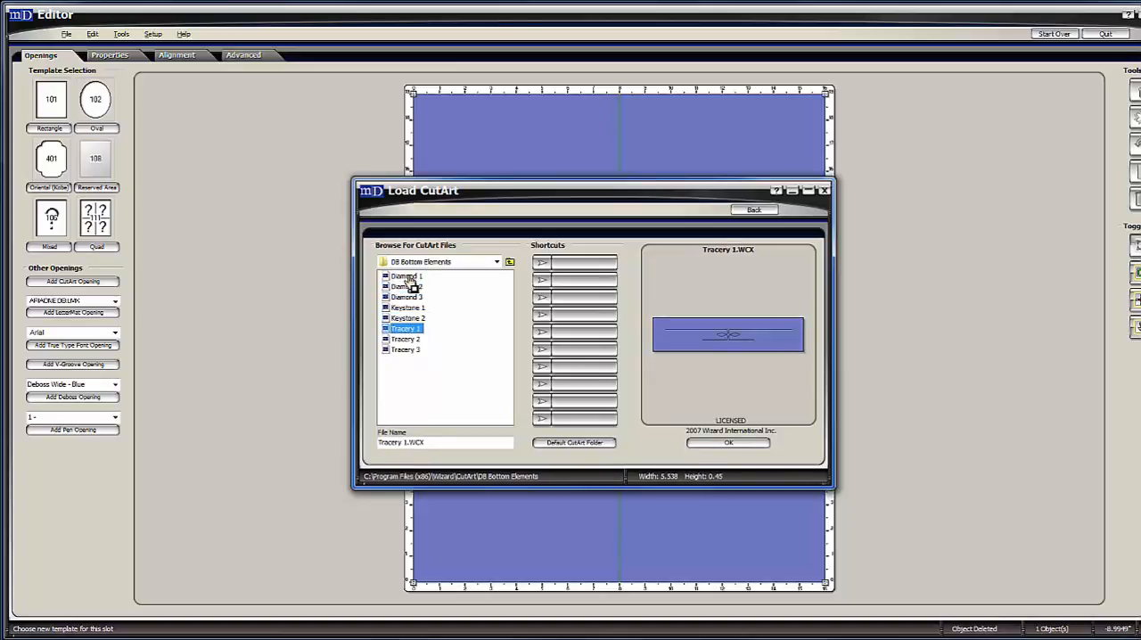
key(Down)
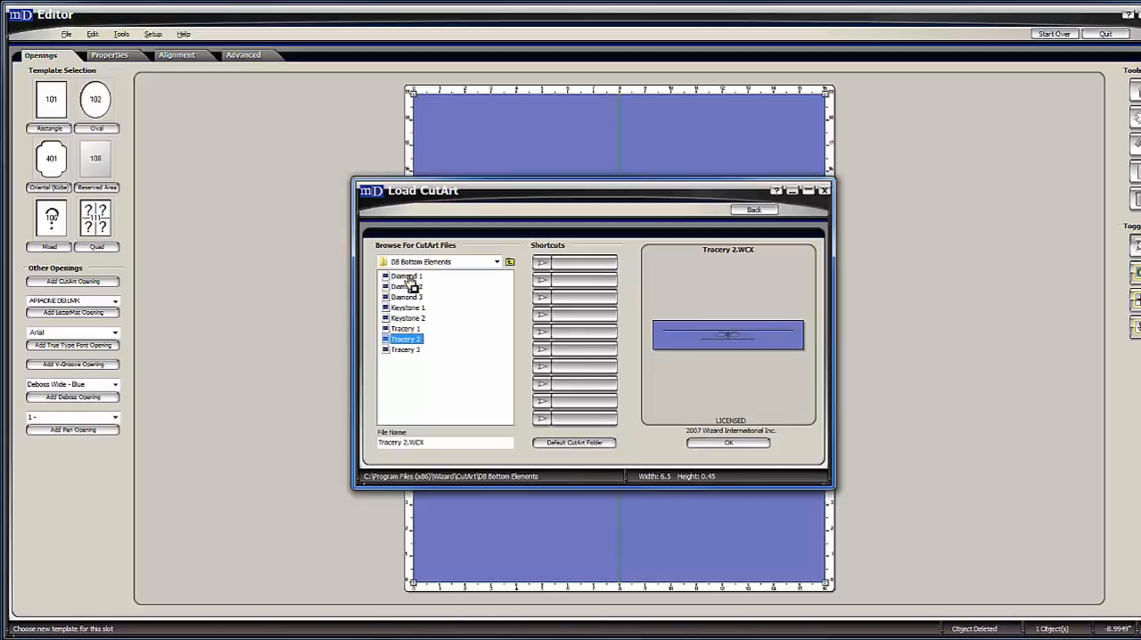
key(Down)
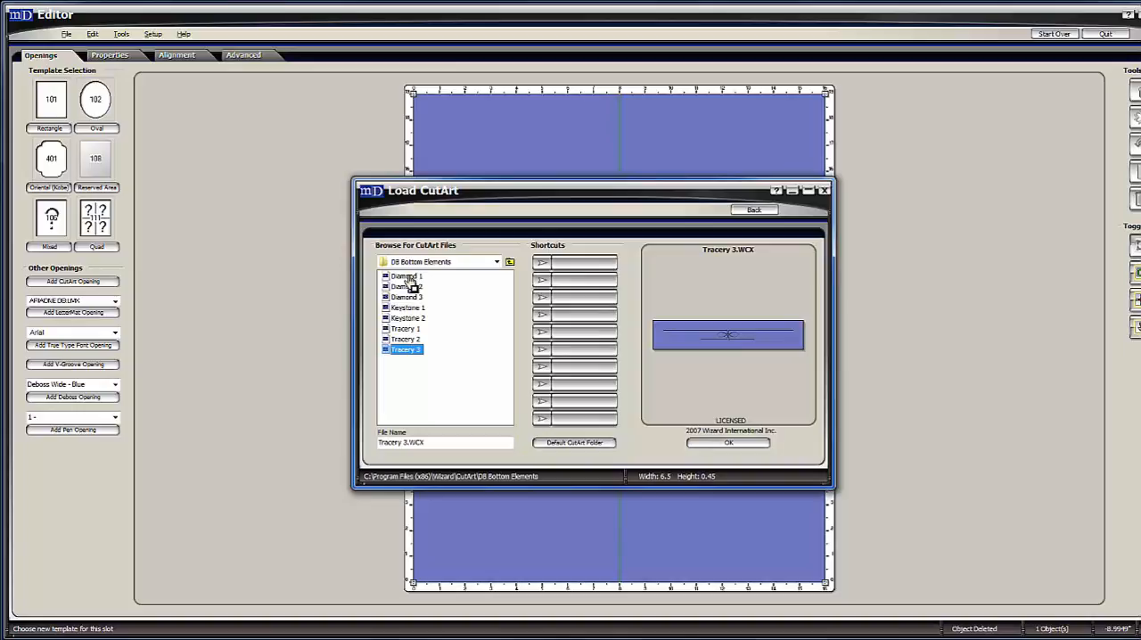
key(Up)
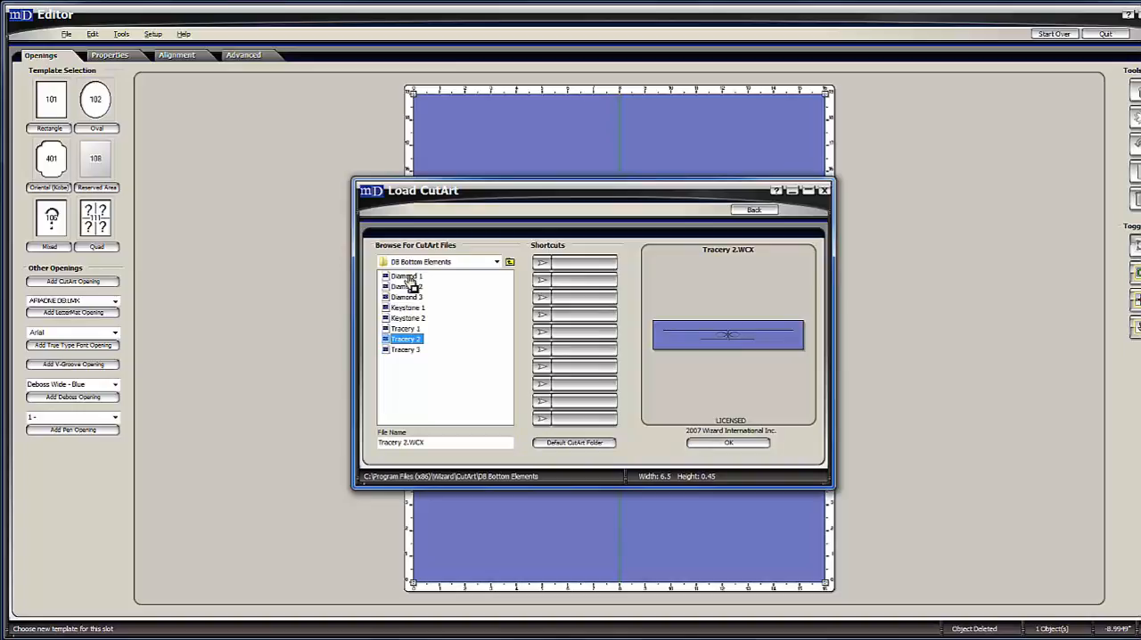
key(Up)
key(Up)
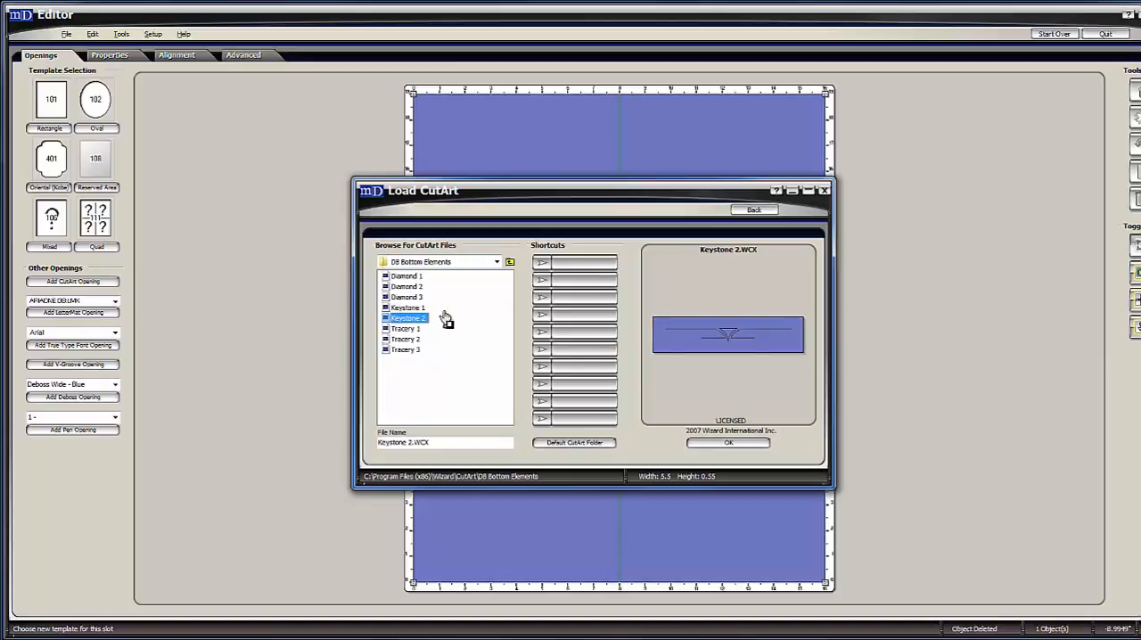
Preview the horizontal spear, side spear, side swirl and vertical spear designs in the DB Victorian CutArt folder.
click(509, 263)
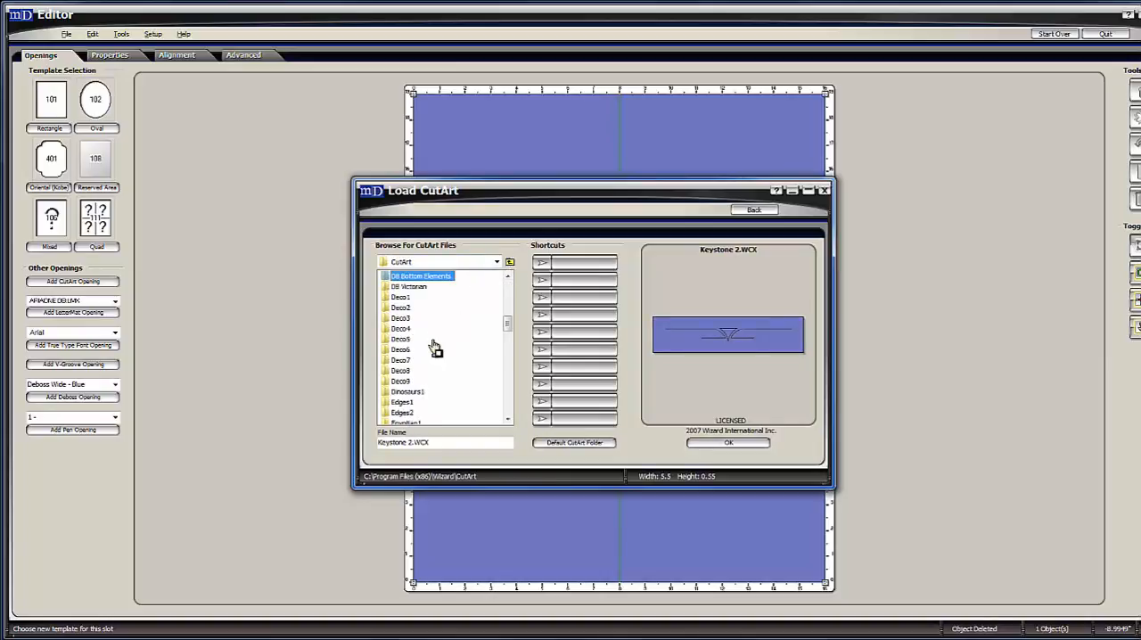
double_click(427, 294)
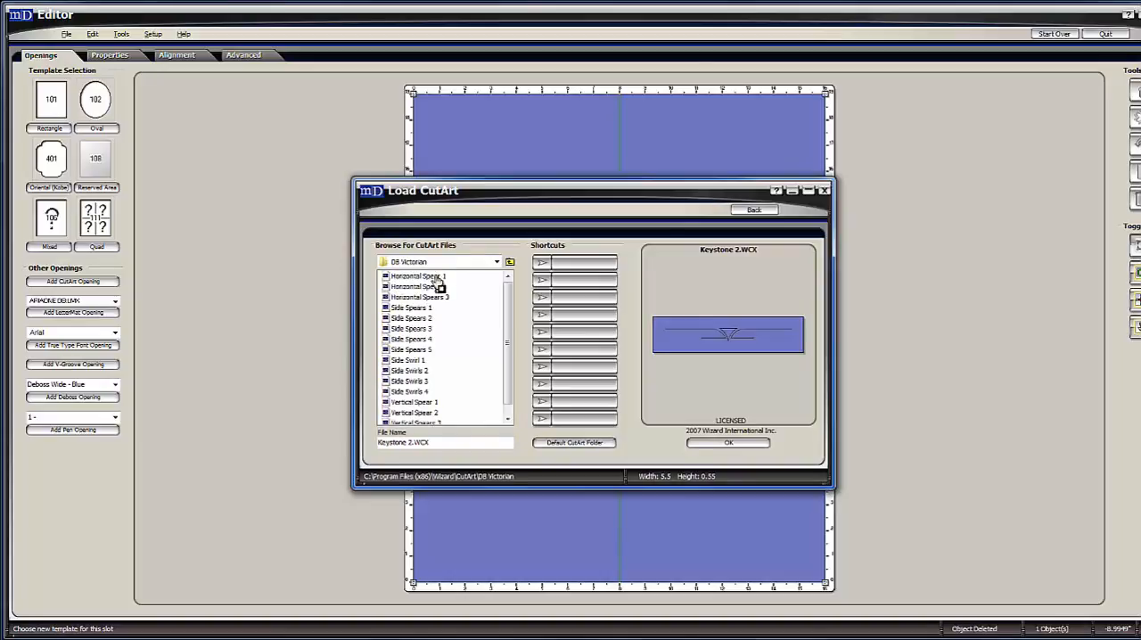
click(435, 277)
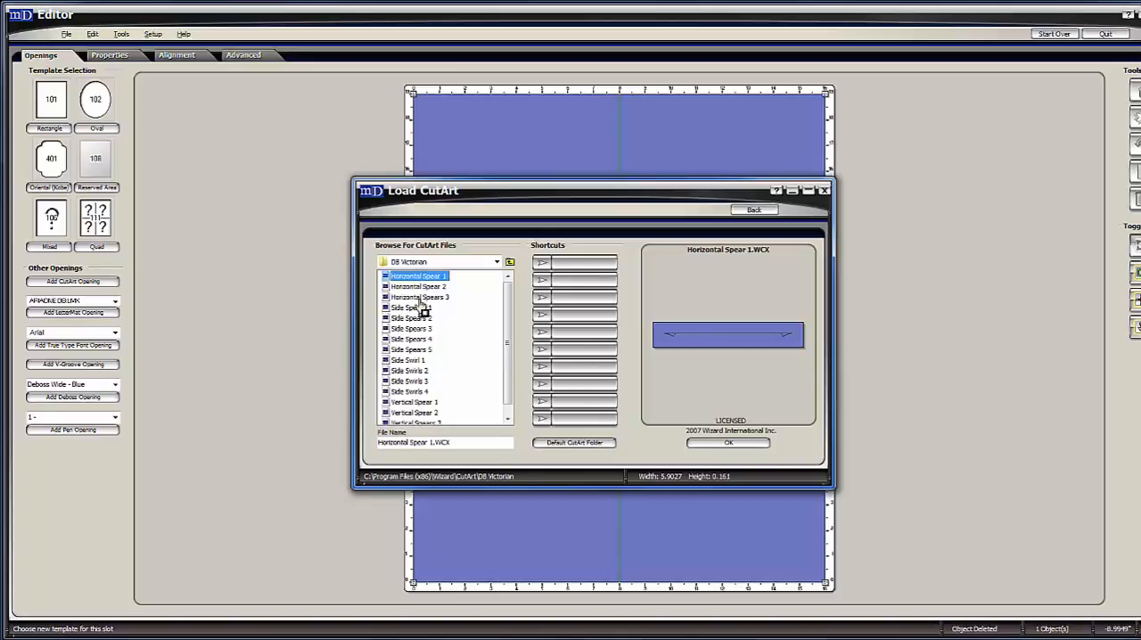
click(420, 307)
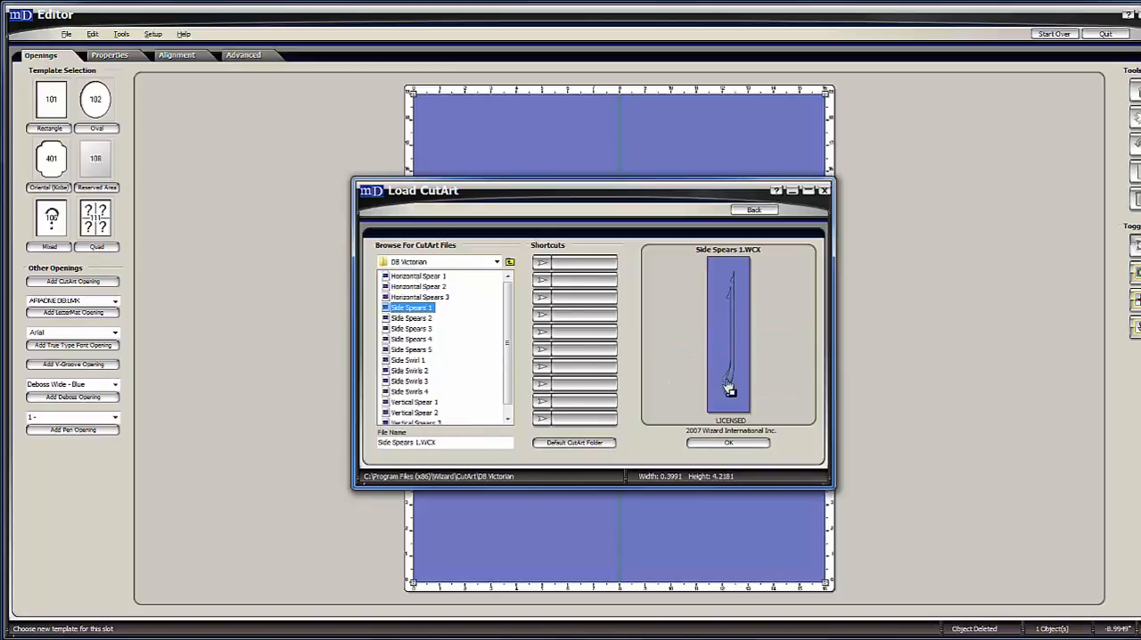
key(Down)
key(Down)
key(Down)
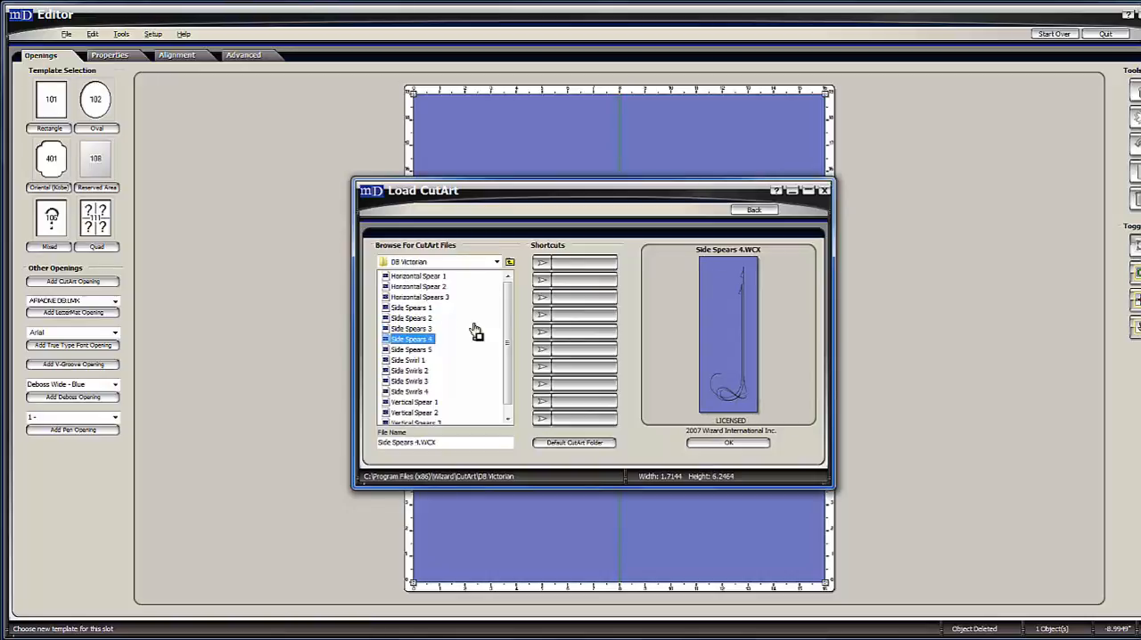
key(Down)
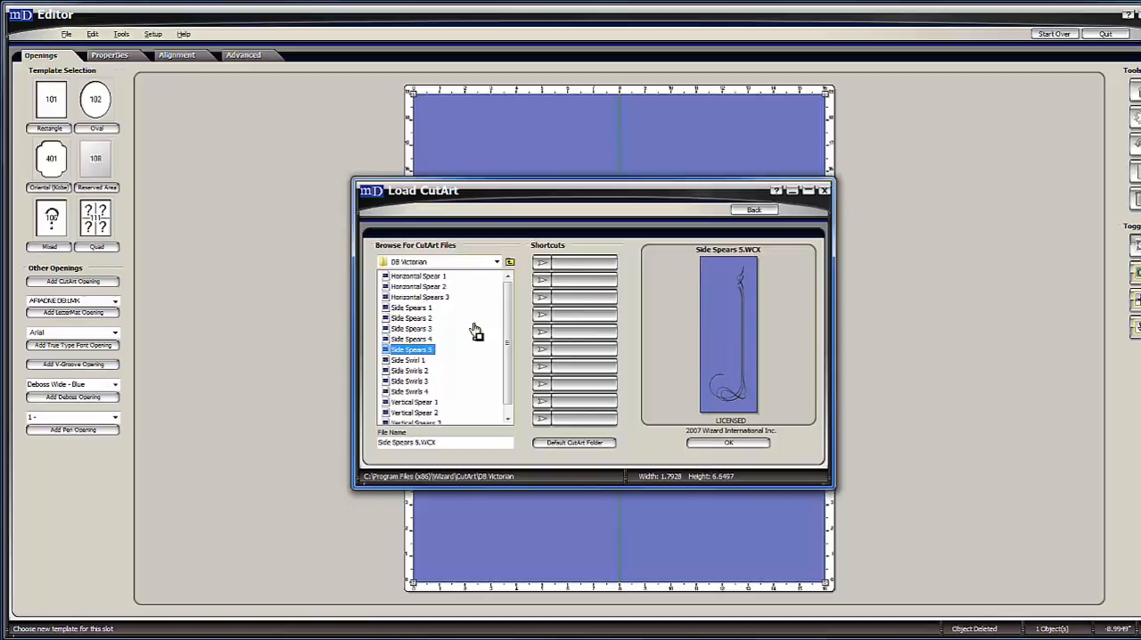
key(Down)
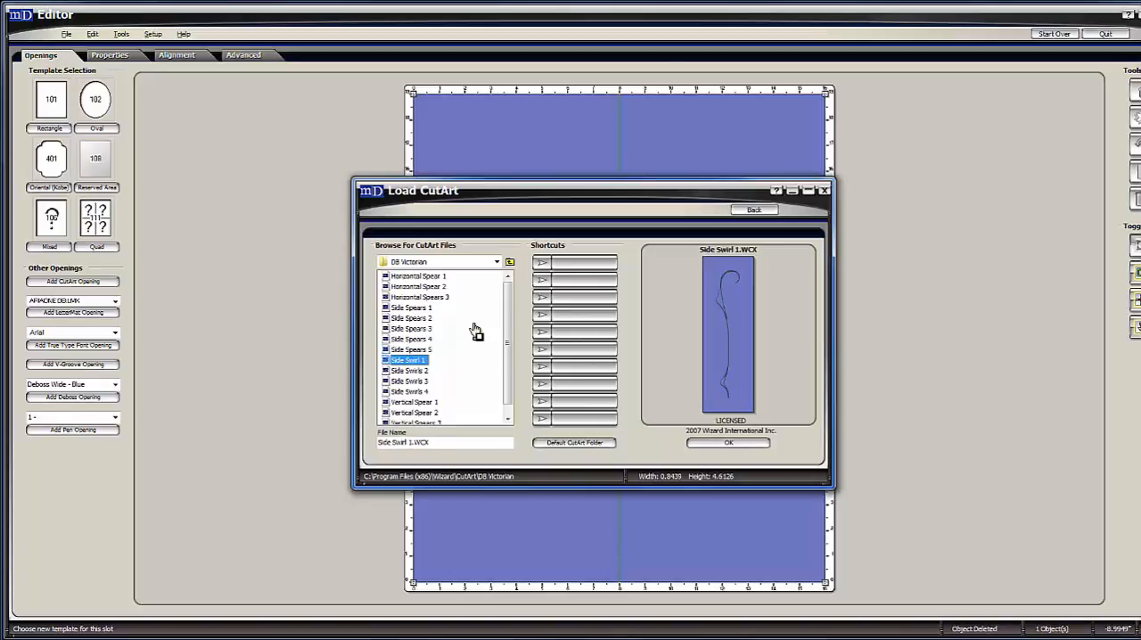
key(Down)
key(Down)
key(Down)
key(Down)
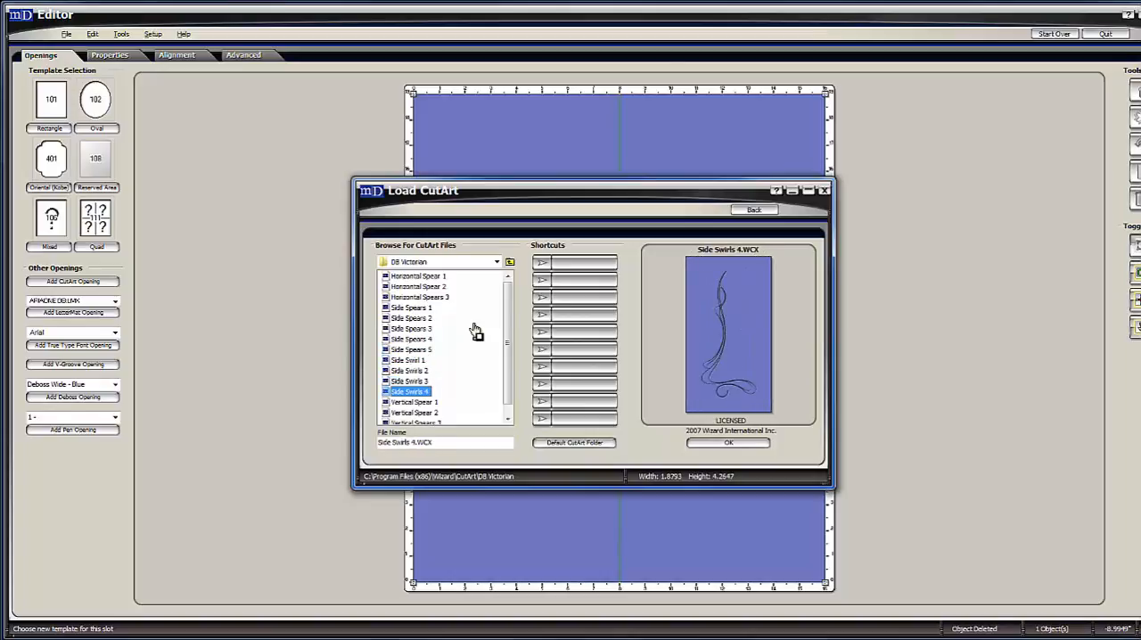
key(Down)
key(Down)
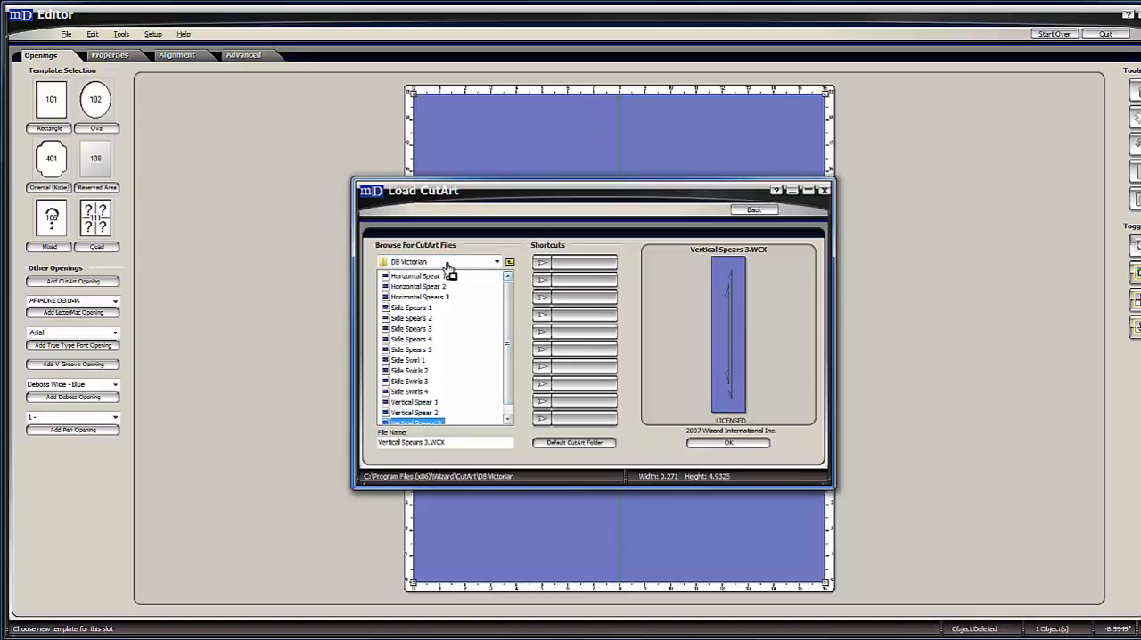
Browse the Deco1 CutArt folder and add its Celtic design to the mat.
click(509, 262)
key(d)
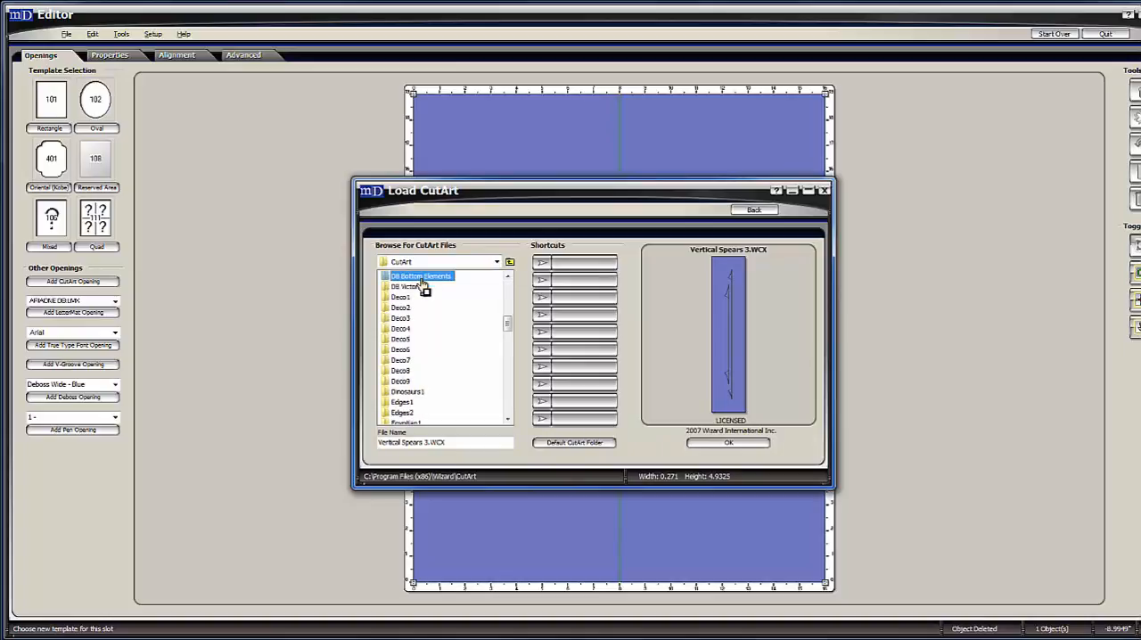
click(472, 345)
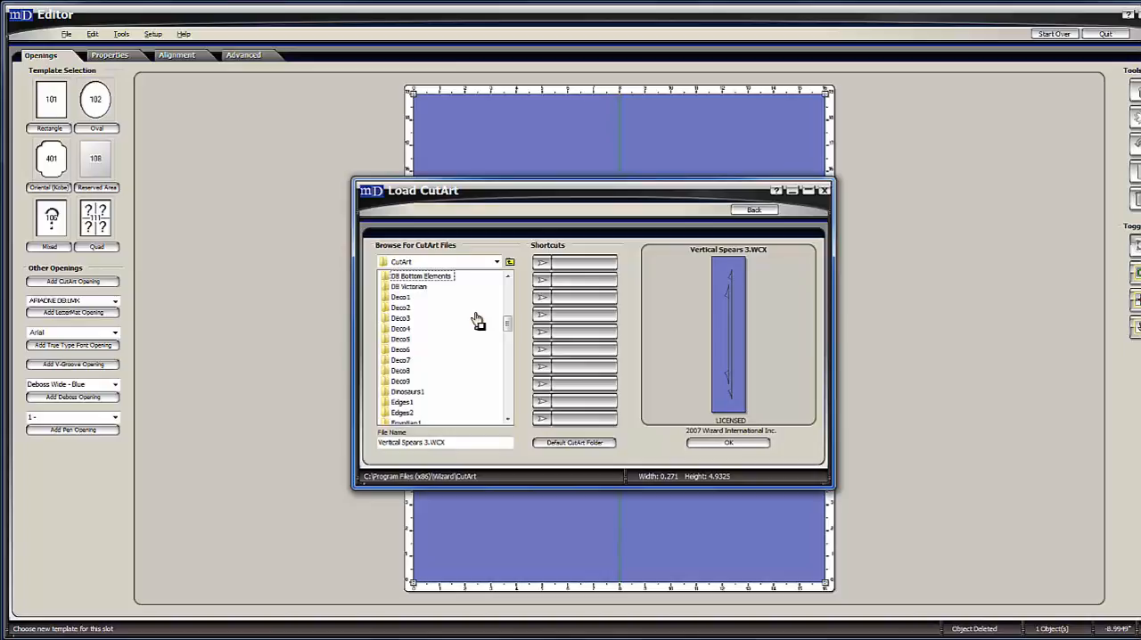
double_click(401, 298)
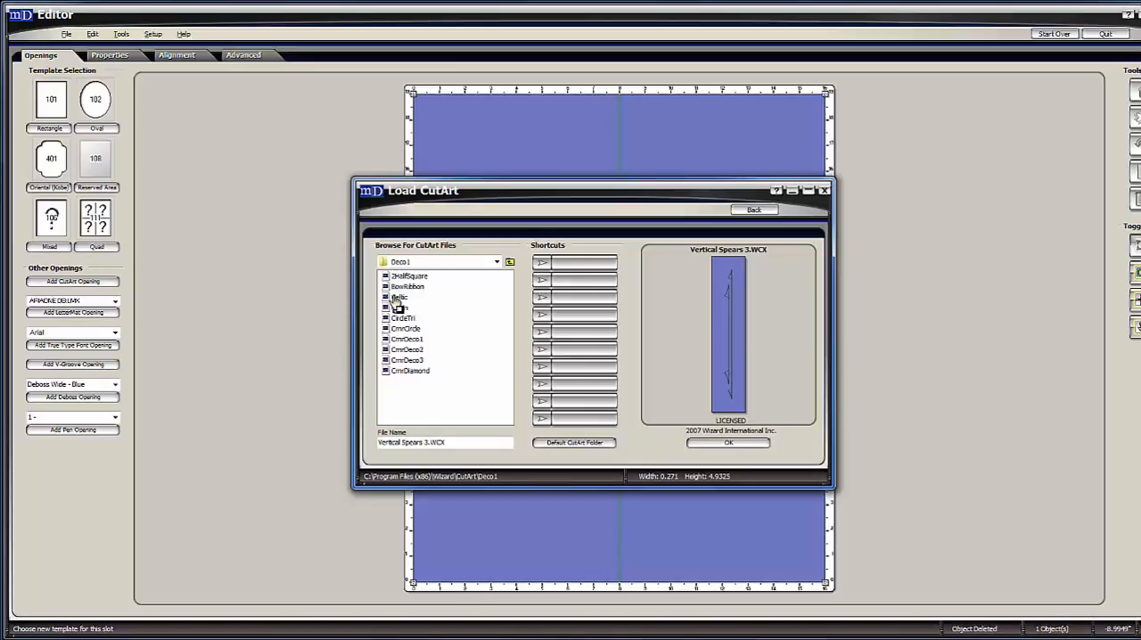
click(410, 276)
key(Down)
key(Down)
key(Down)
key(Down)
key(Down)
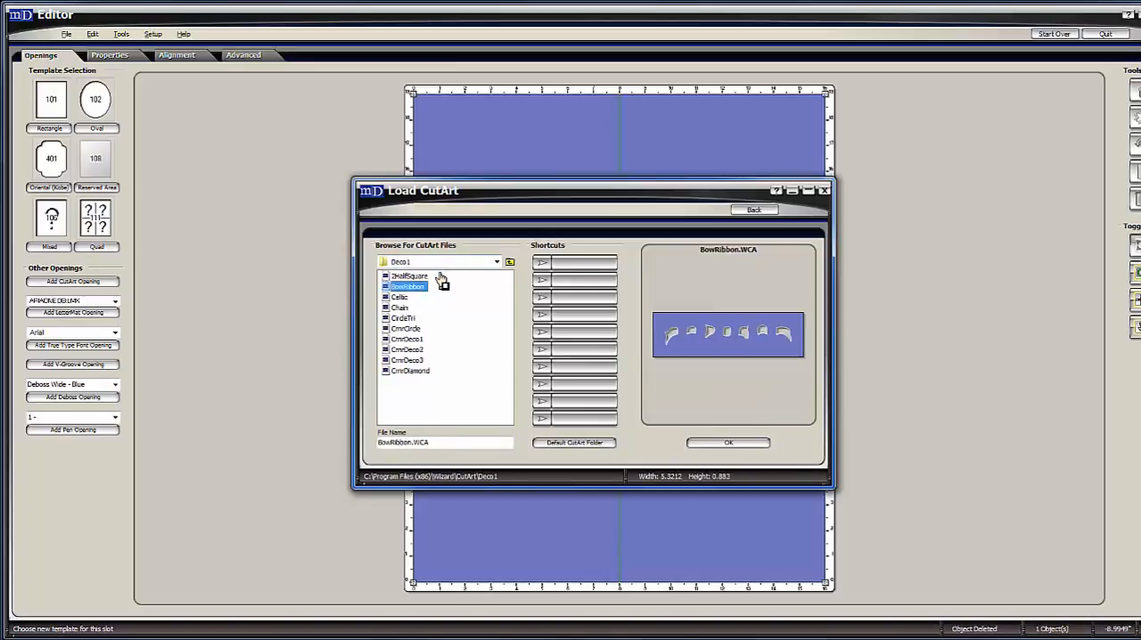
key(Up)
key(Up)
key(Up)
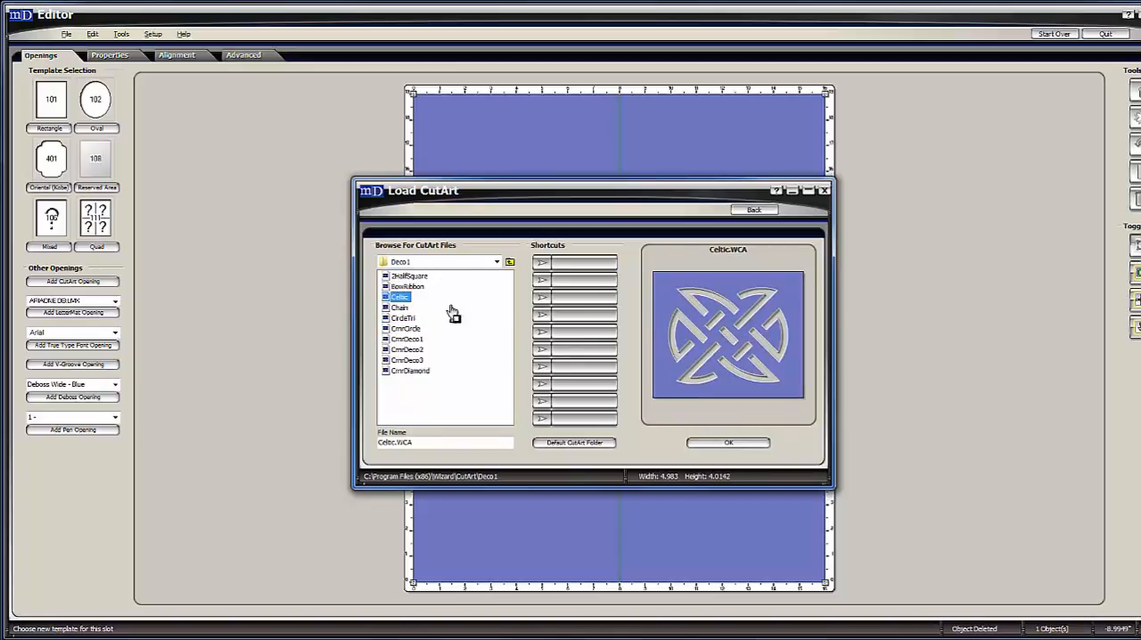
click(728, 443)
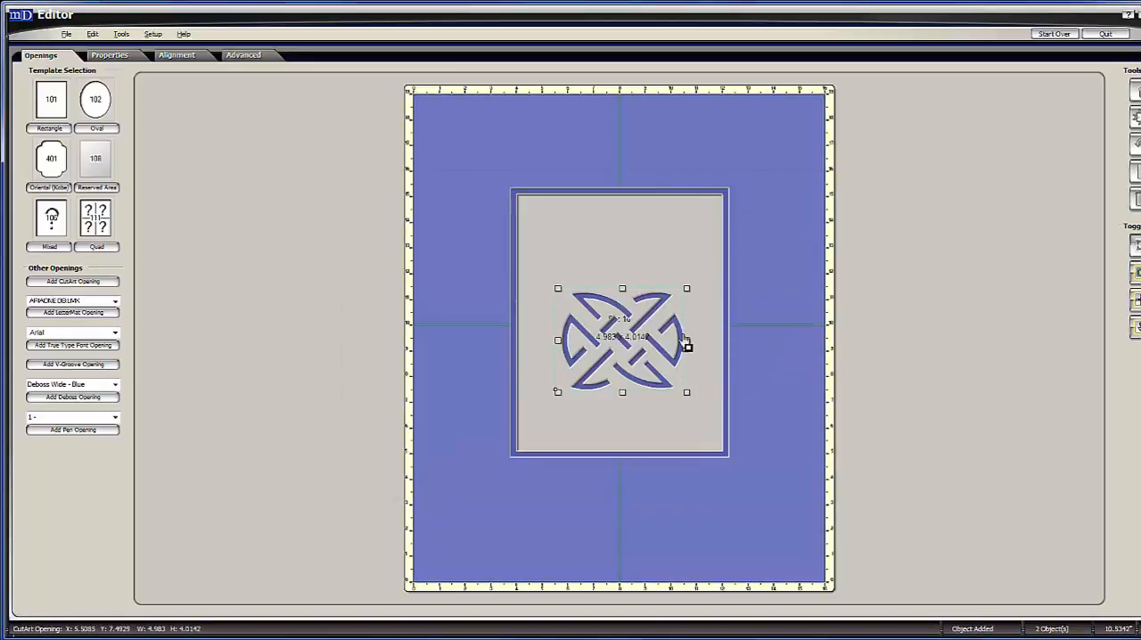
Move the Celtic design out of the 8 x 10 opening into the mat border below it.
drag(679, 355, 688, 526)
click(717, 505)
click(665, 513)
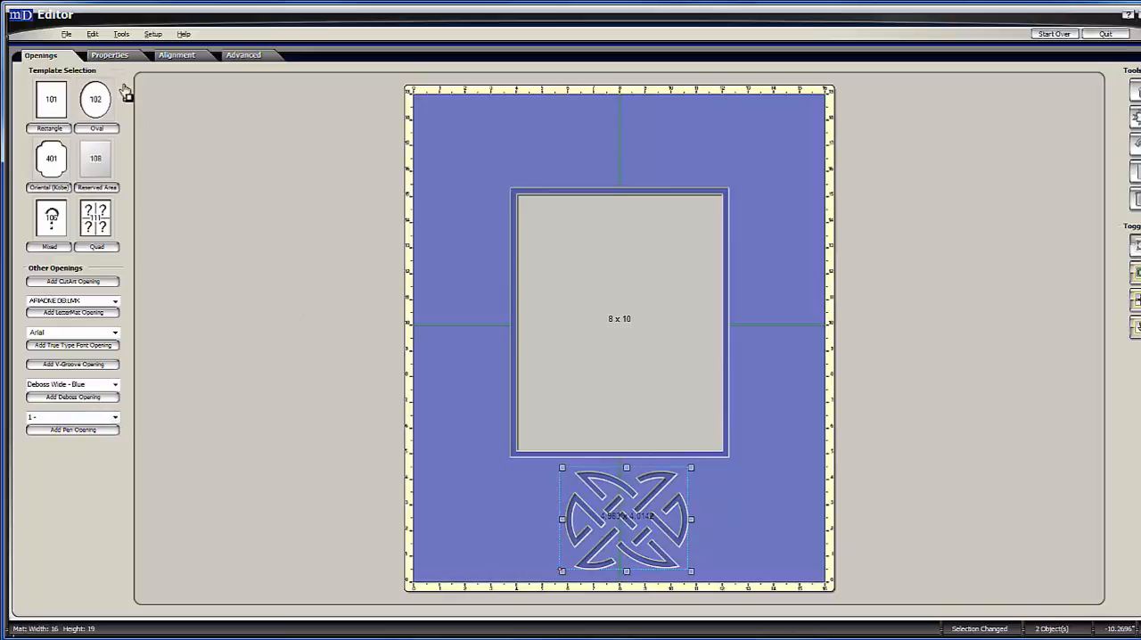
Try the Deboss cut type on the Celtic design and set it to Pen instead.
click(119, 56)
click(99, 306)
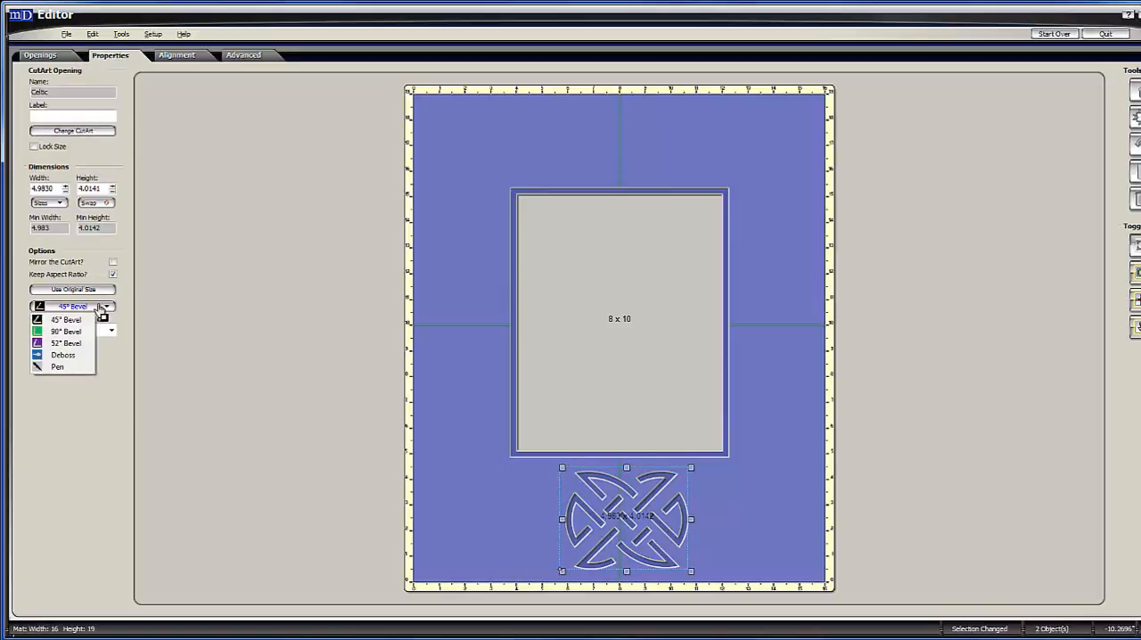
click(60, 357)
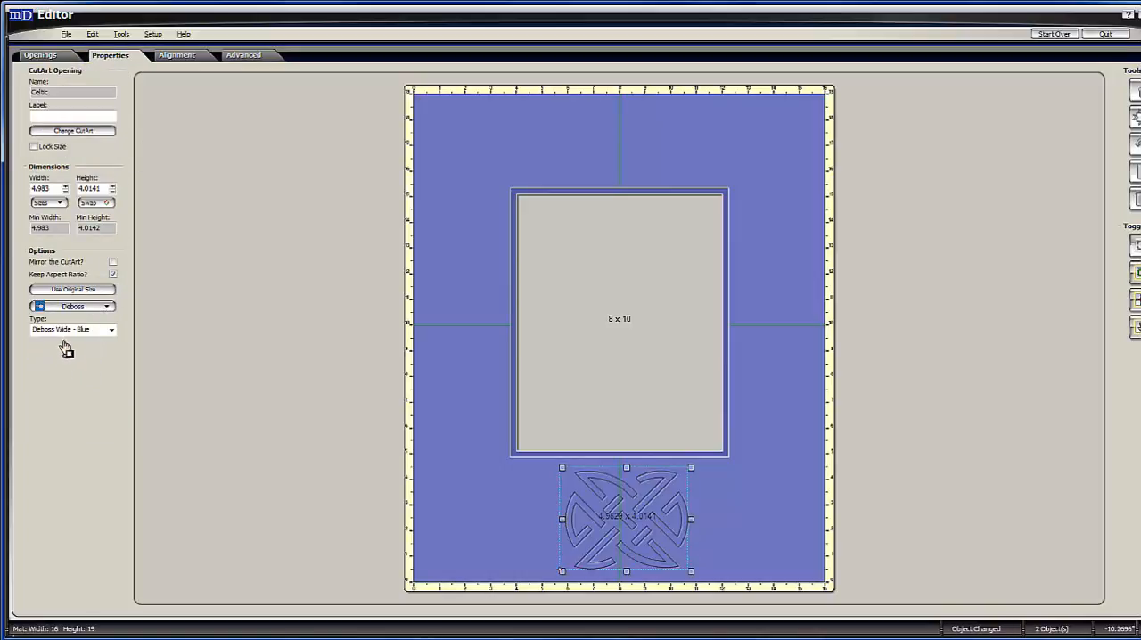
click(82, 307)
click(78, 366)
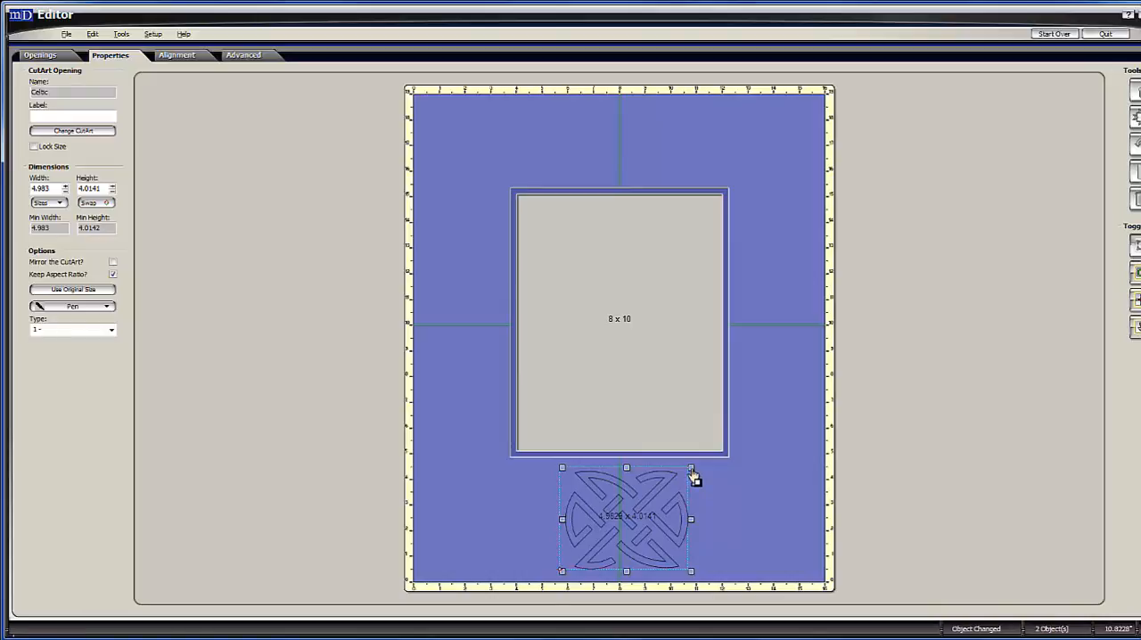
Shrink the Celtic design proportionally to about 3.06 x 2.47 inches and place it below the left half of the 8 x 10 opening.
drag(692, 470, 540, 489)
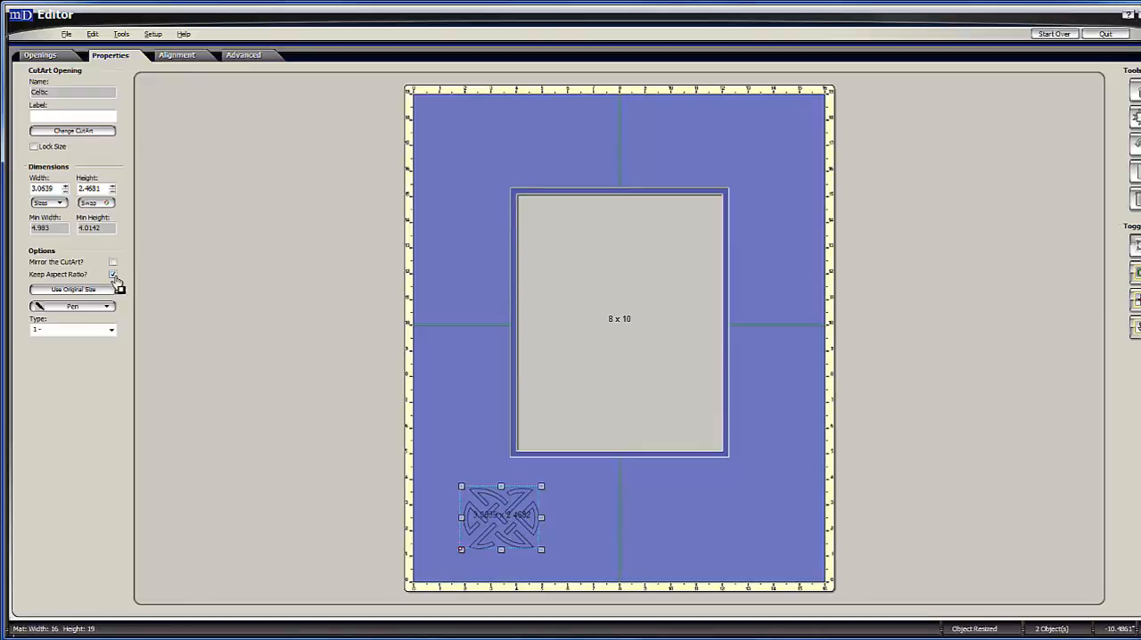
drag(527, 520, 586, 524)
click(355, 254)
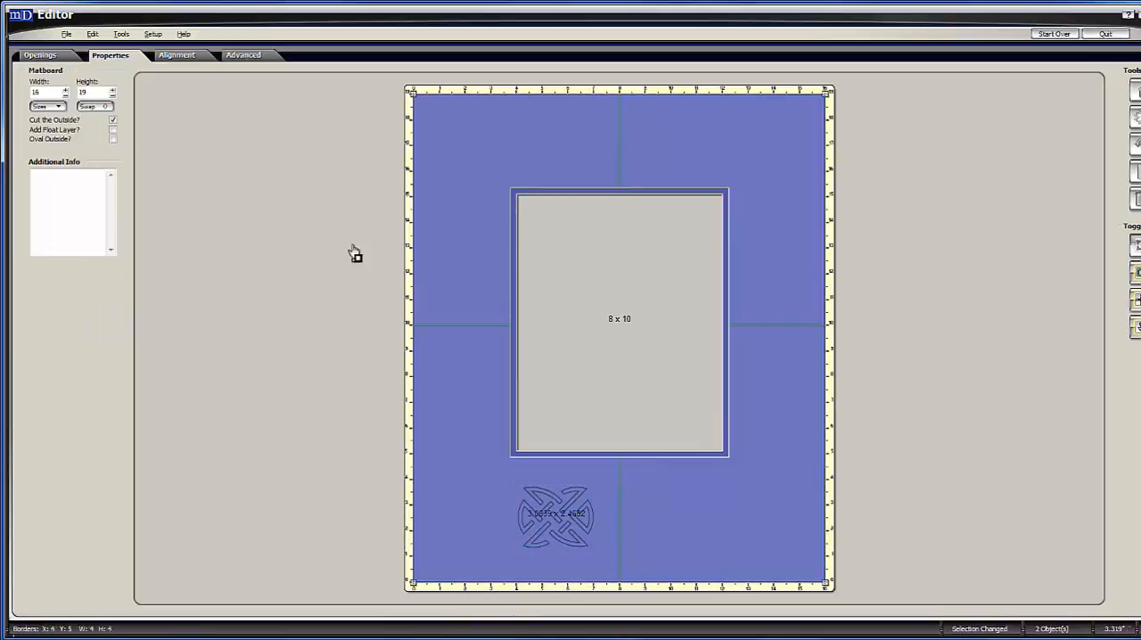
Open the CutArt library from the Deco1 folder's parent and look through its list of category folders.
click(41, 55)
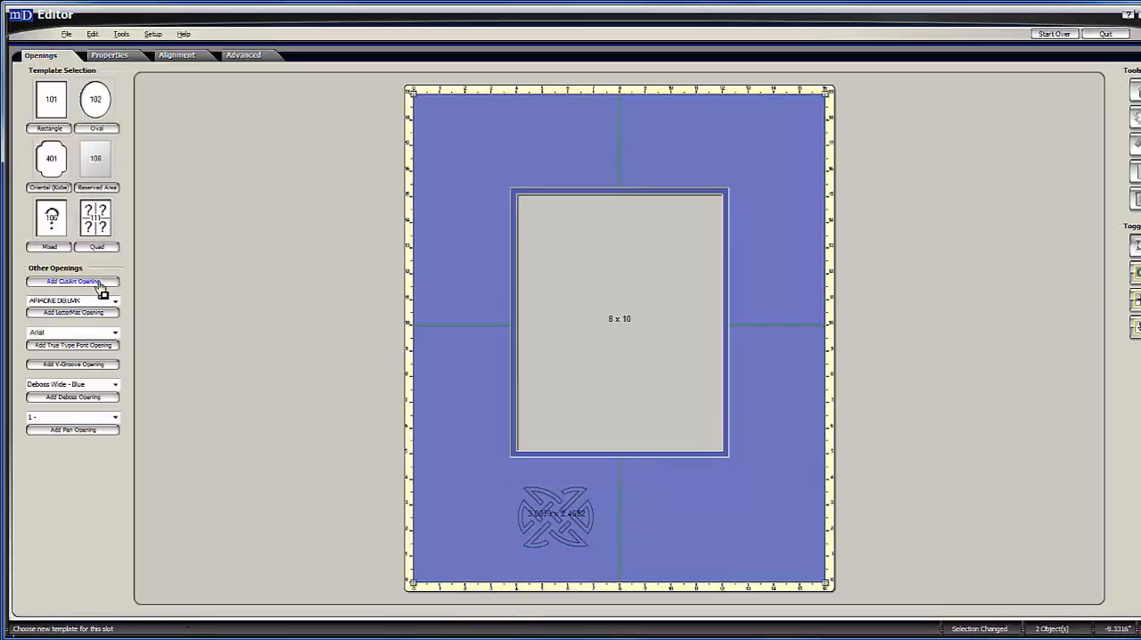
click(100, 282)
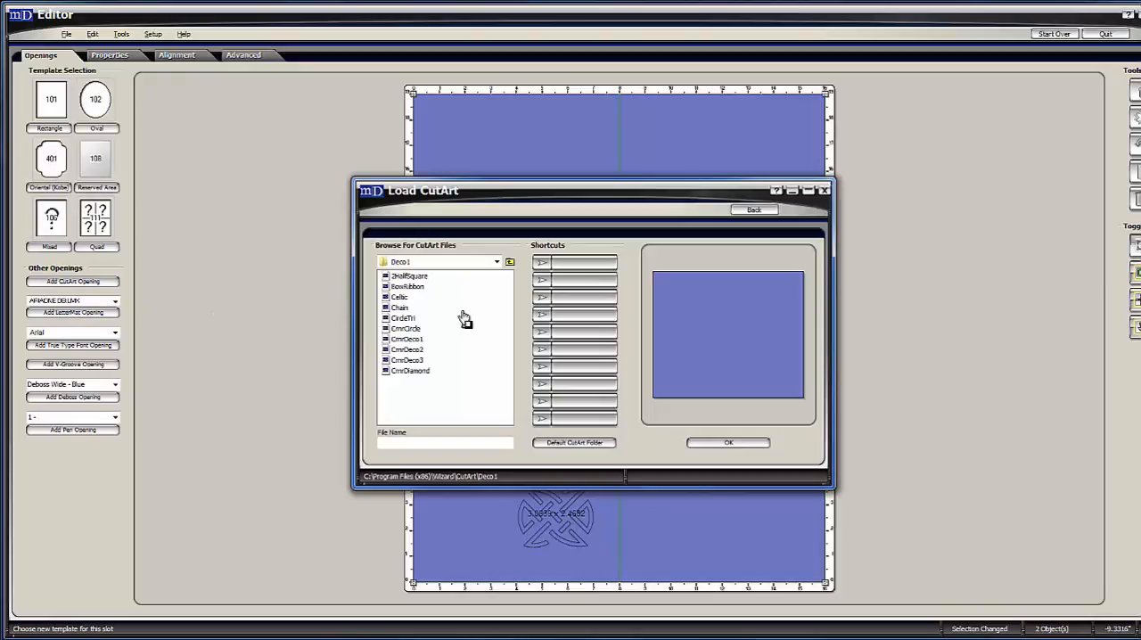
click(510, 261)
scroll(507, 380, down, 8)
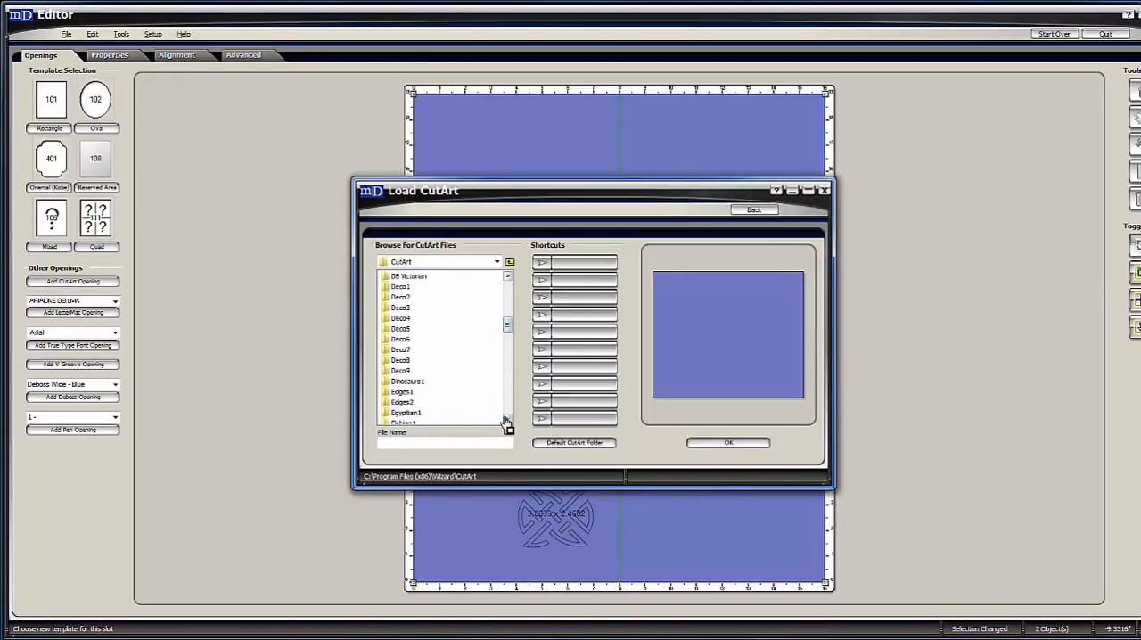
click(508, 419)
click(508, 419)
click(508, 419)
click(508, 419)
click(508, 419)
click(508, 420)
click(508, 420)
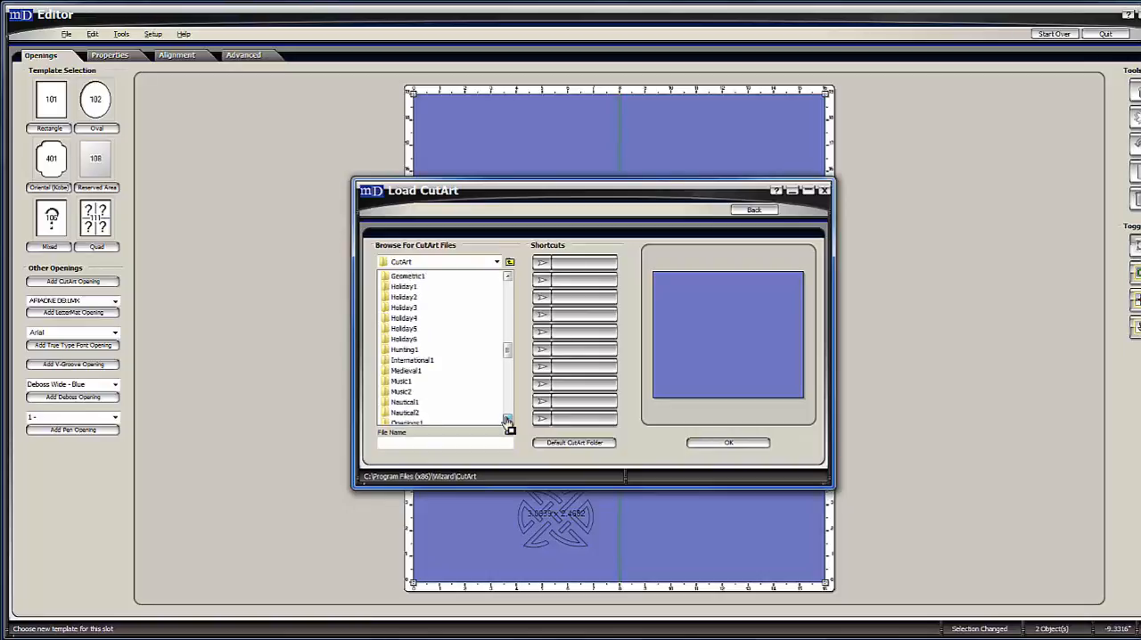
click(508, 420)
click(508, 420)
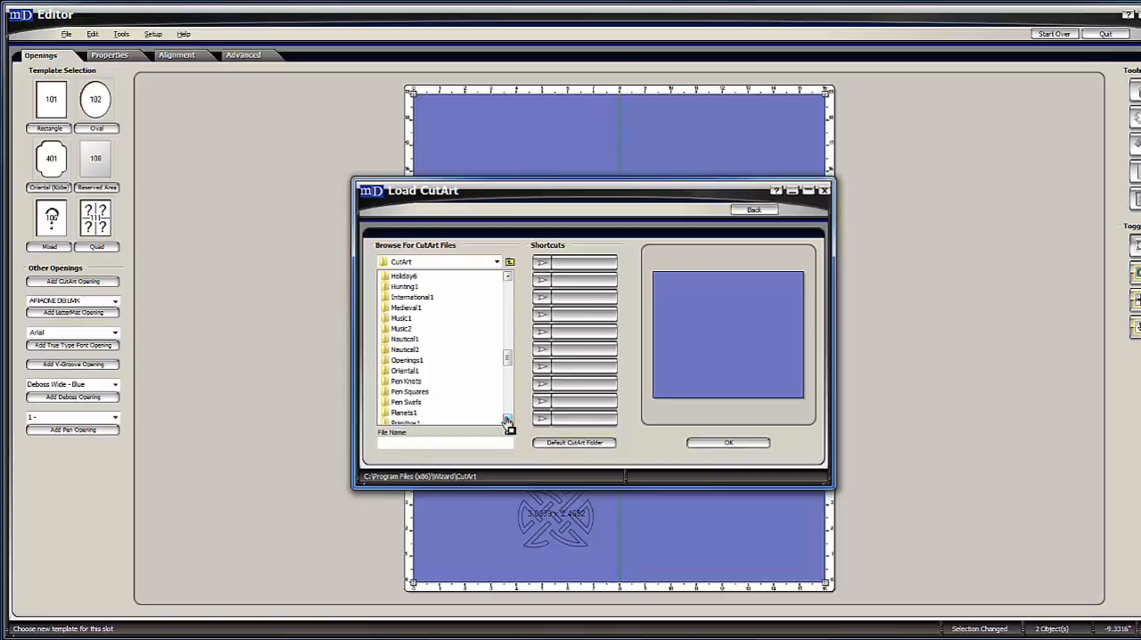
click(508, 420)
click(508, 420)
click(508, 419)
click(508, 420)
click(508, 420)
click(508, 420)
click(508, 419)
click(508, 420)
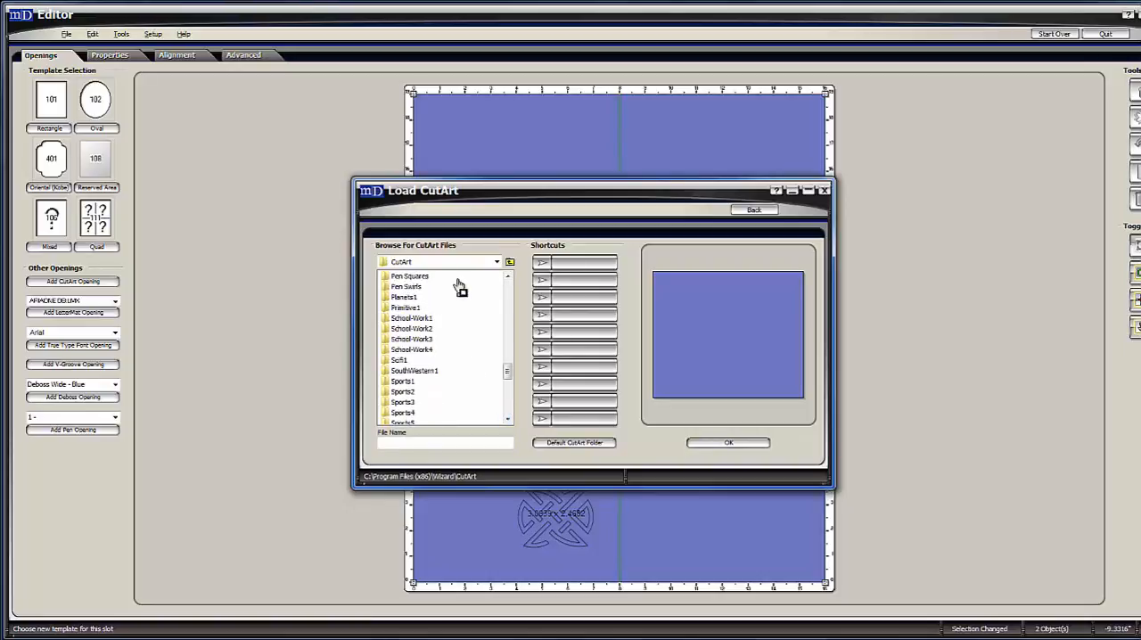
click(508, 278)
click(508, 277)
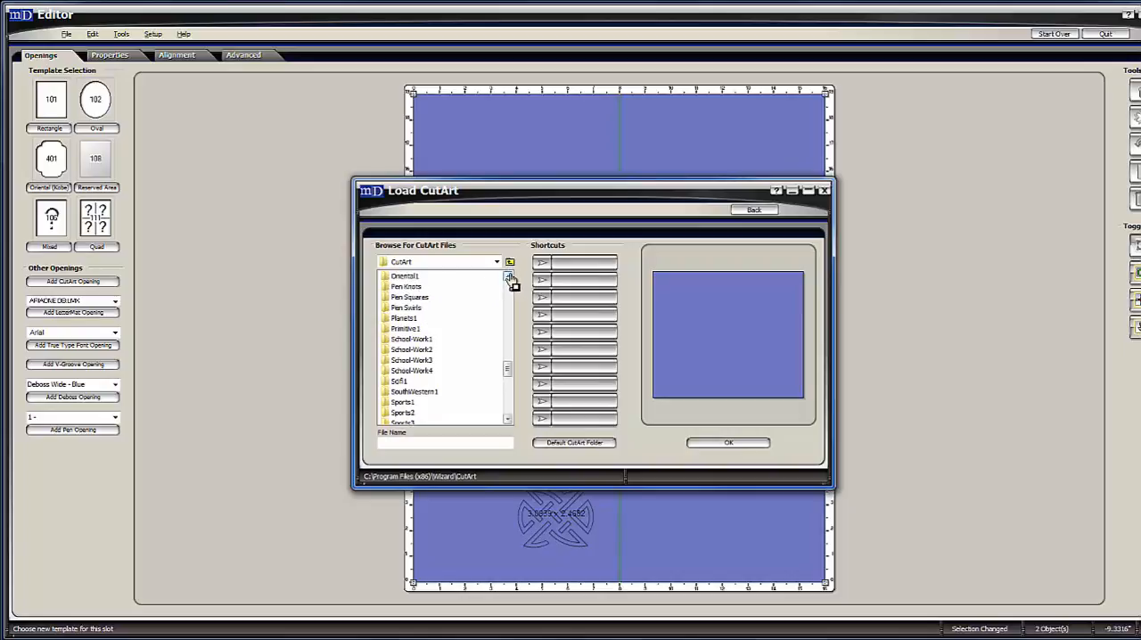
click(508, 278)
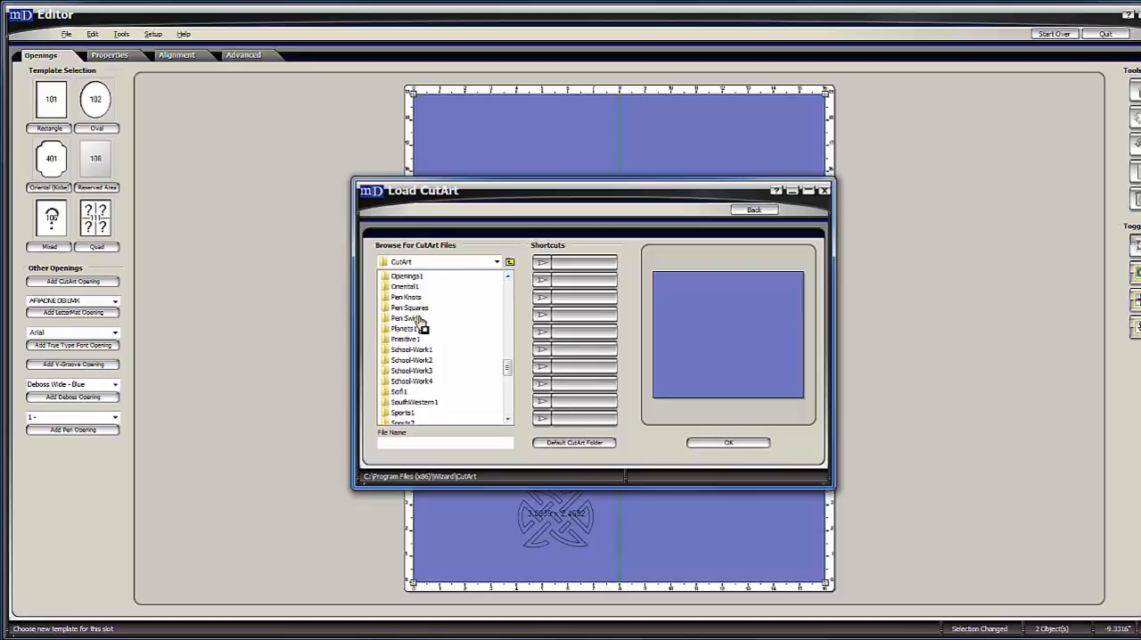
click(508, 420)
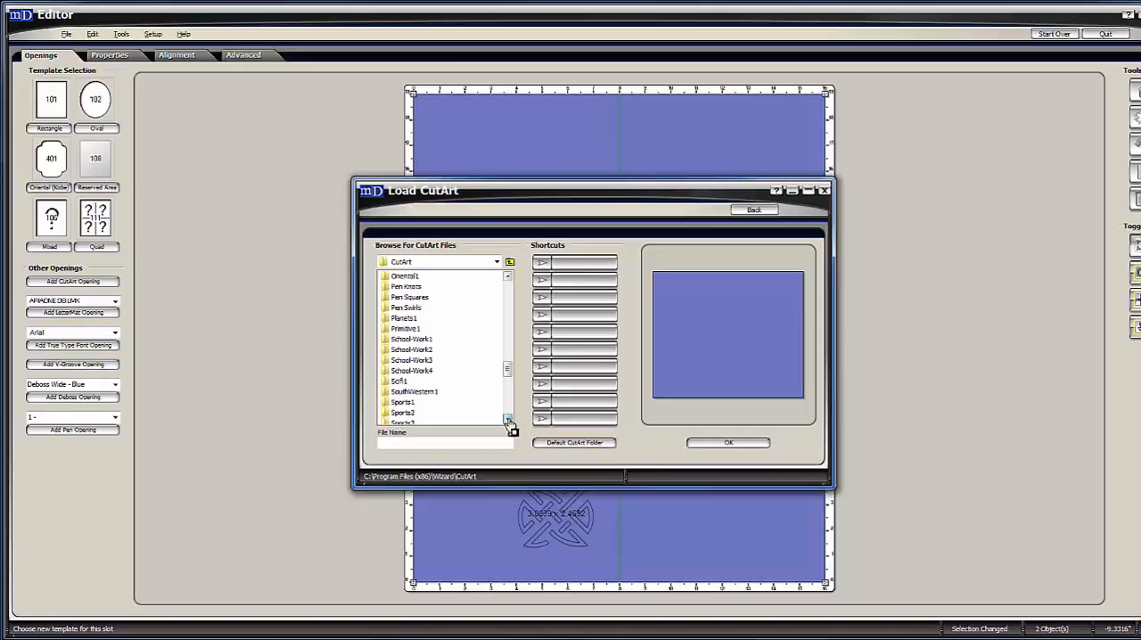
click(508, 420)
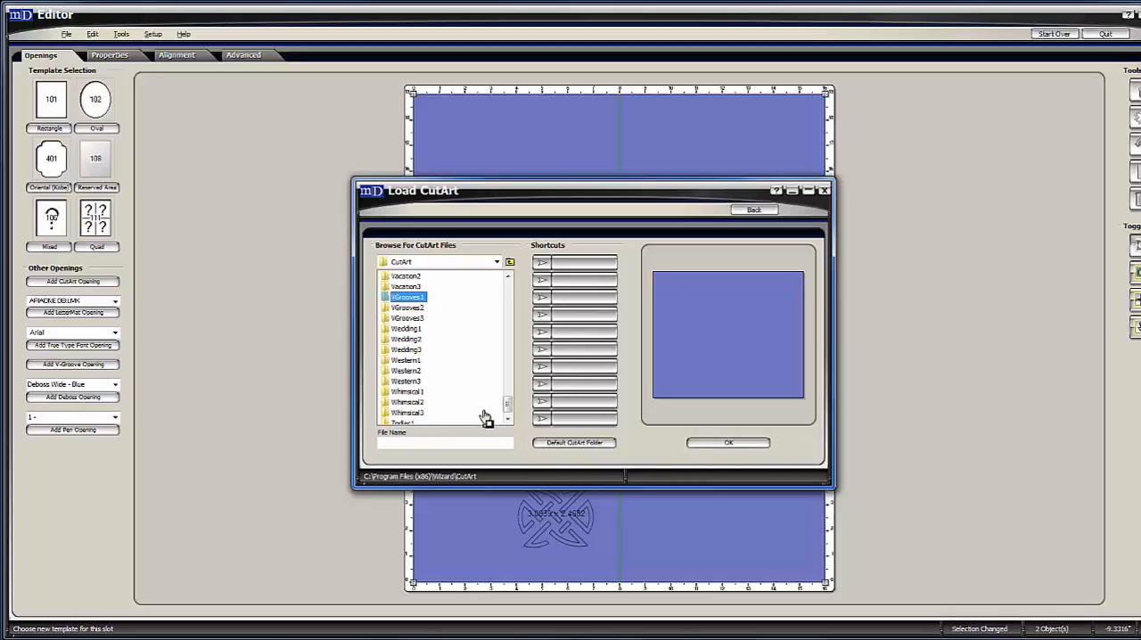
drag(511, 406, 513, 370)
Open the Completed Circuits subfolder of Pen Knots and preview its designs from Knot Sides Surround to Victorian Knot II Long.
click(408, 319)
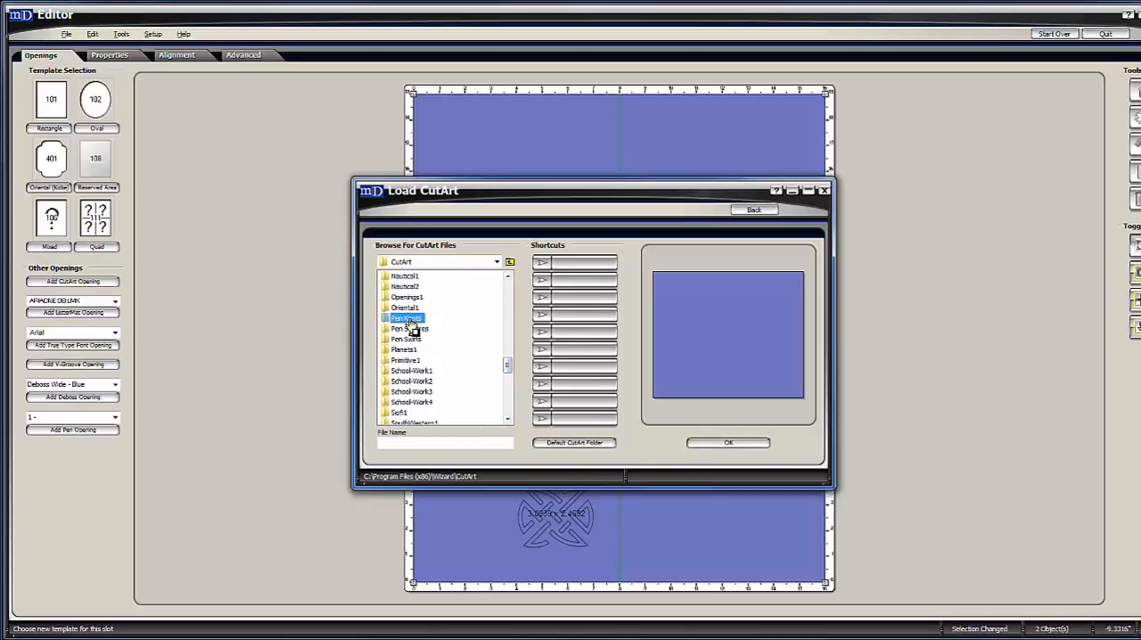
double_click(409, 321)
click(424, 278)
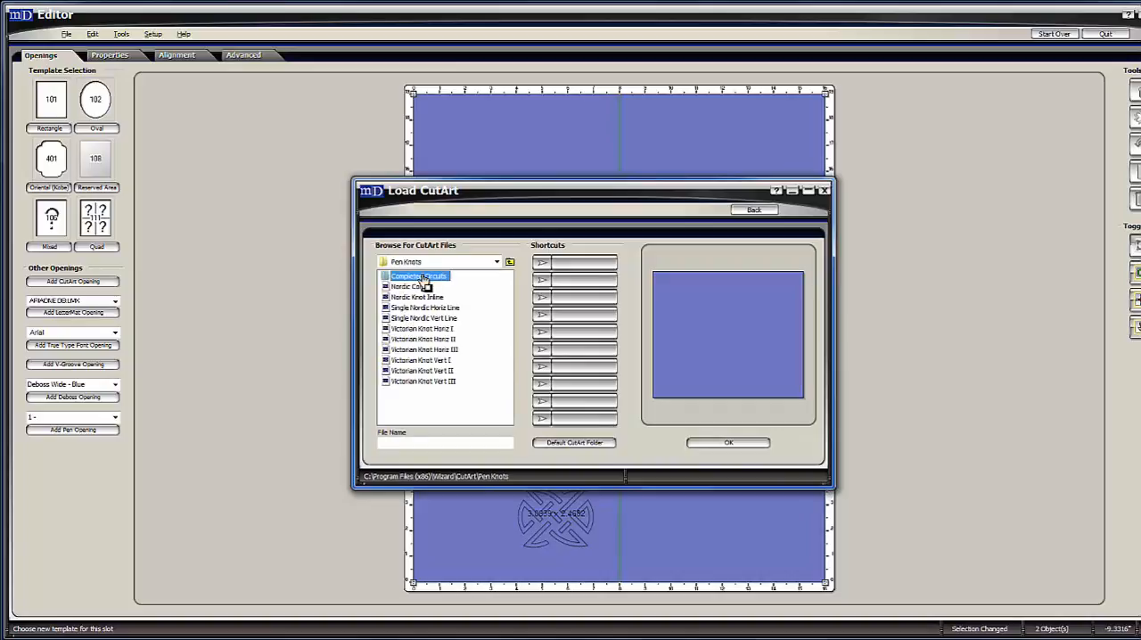
double_click(422, 278)
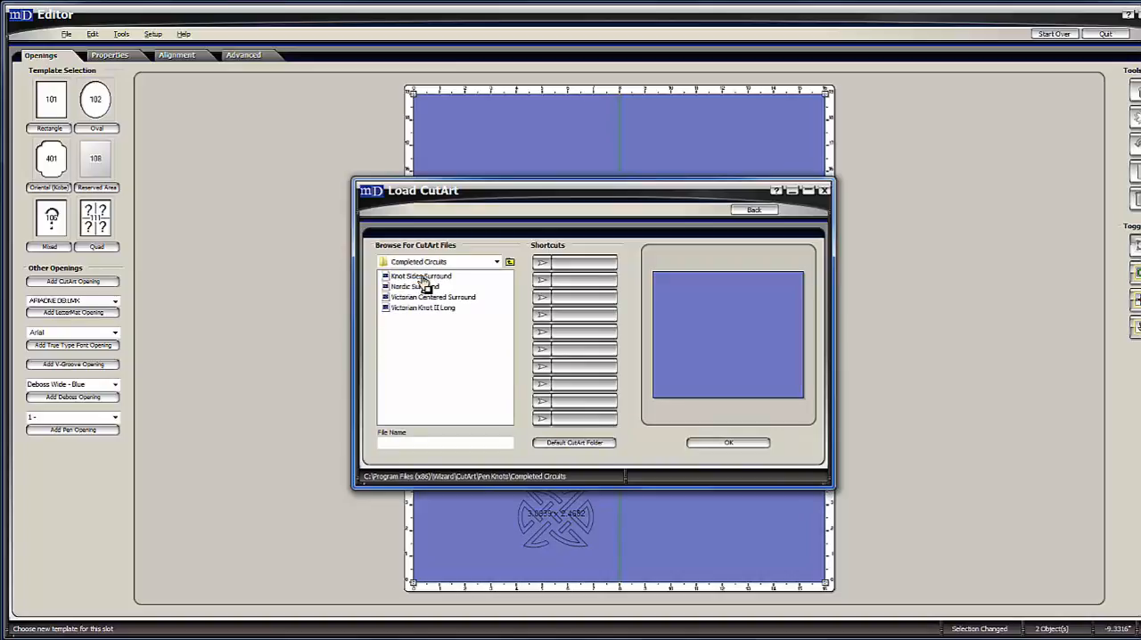
click(423, 279)
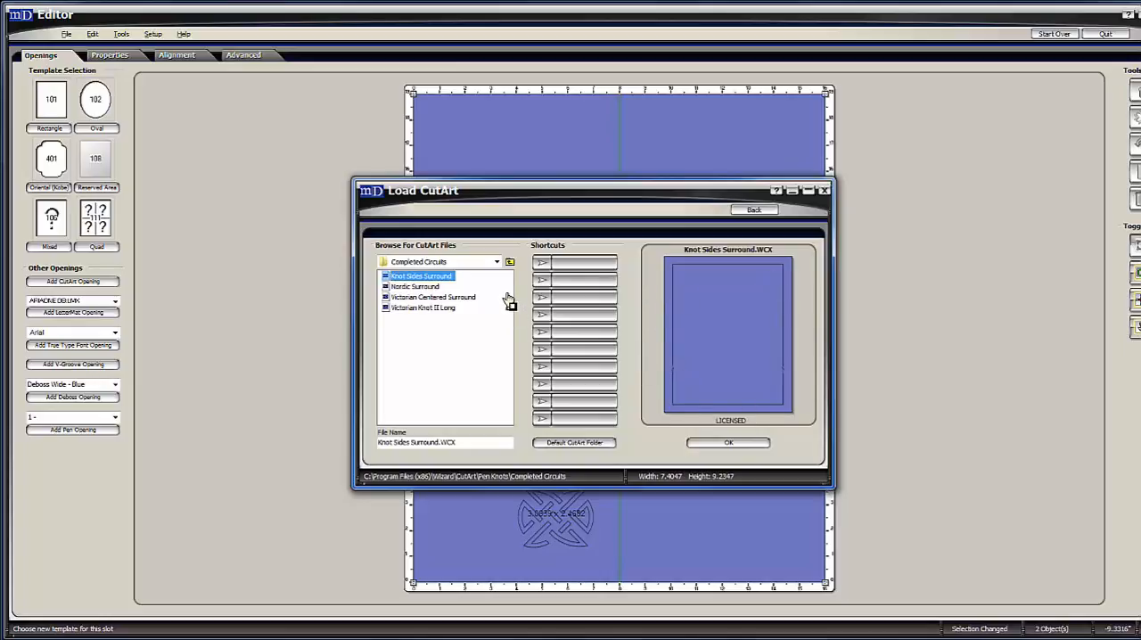
key(Down)
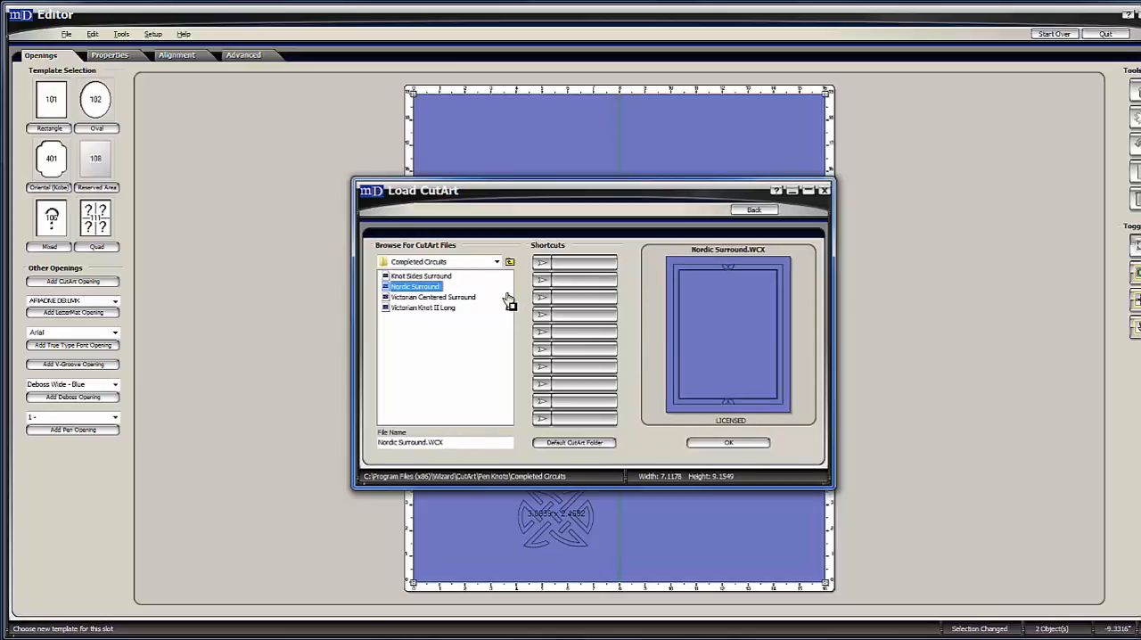
key(Down)
key(Down)
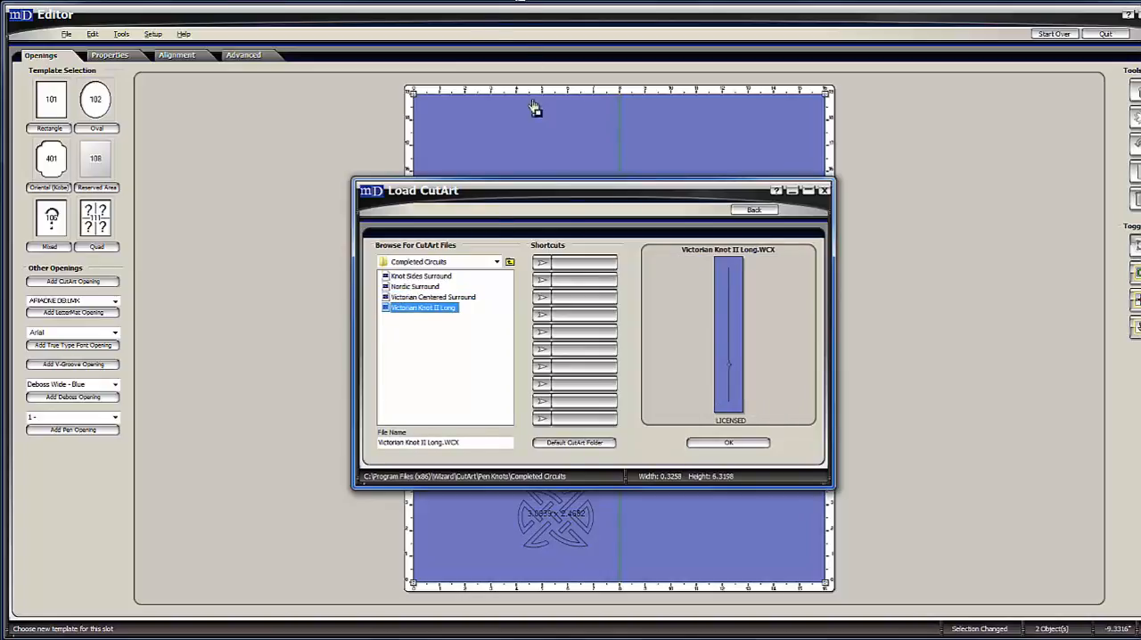
Return to the Pen Knots folder and preview its designs from Nordic Corner to Victorian Knot Vert III.
click(510, 262)
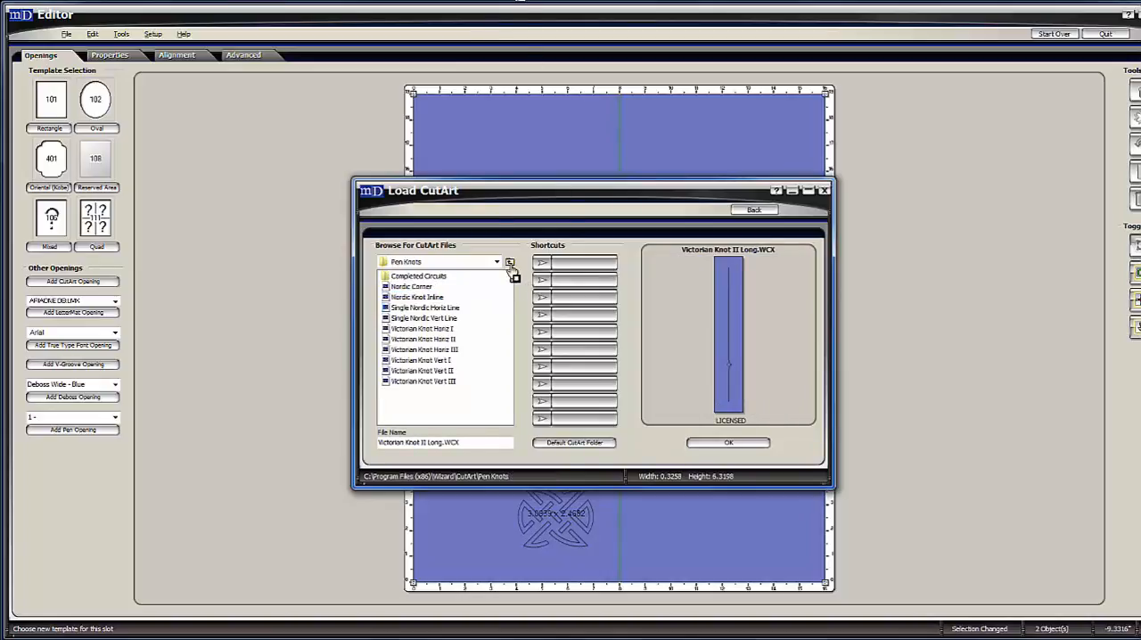
click(421, 287)
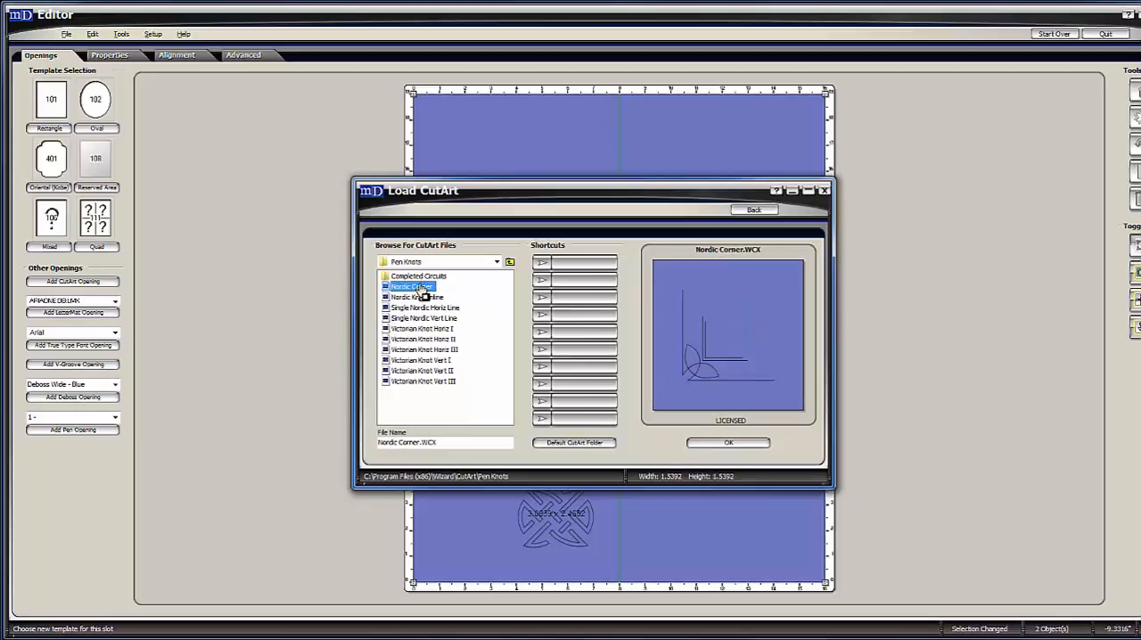
key(Down)
key(Down)
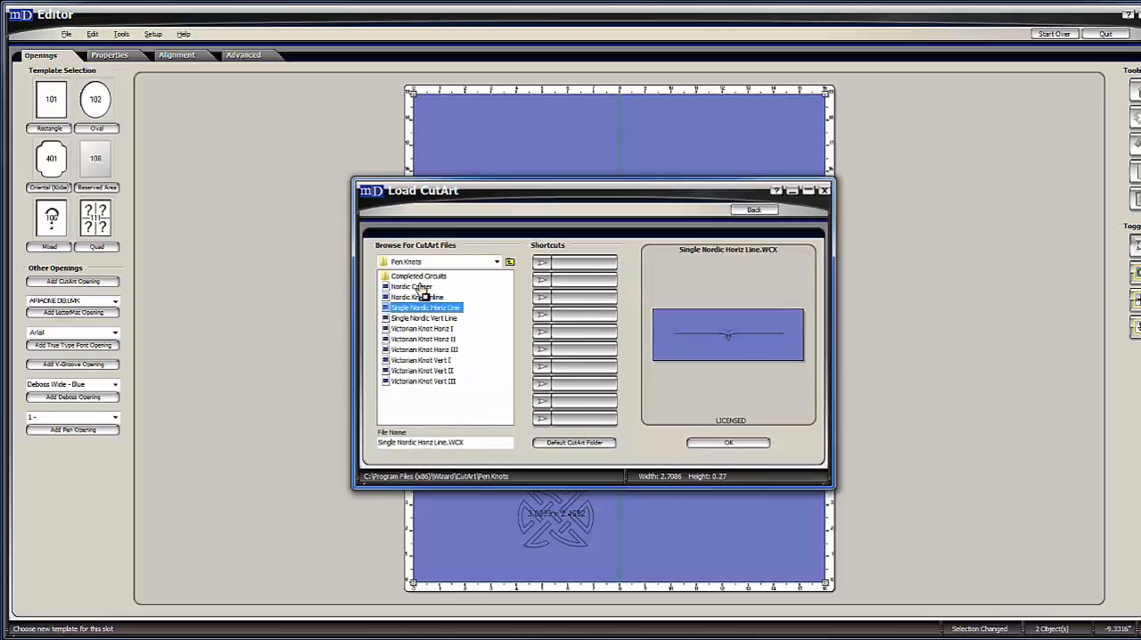
key(Down)
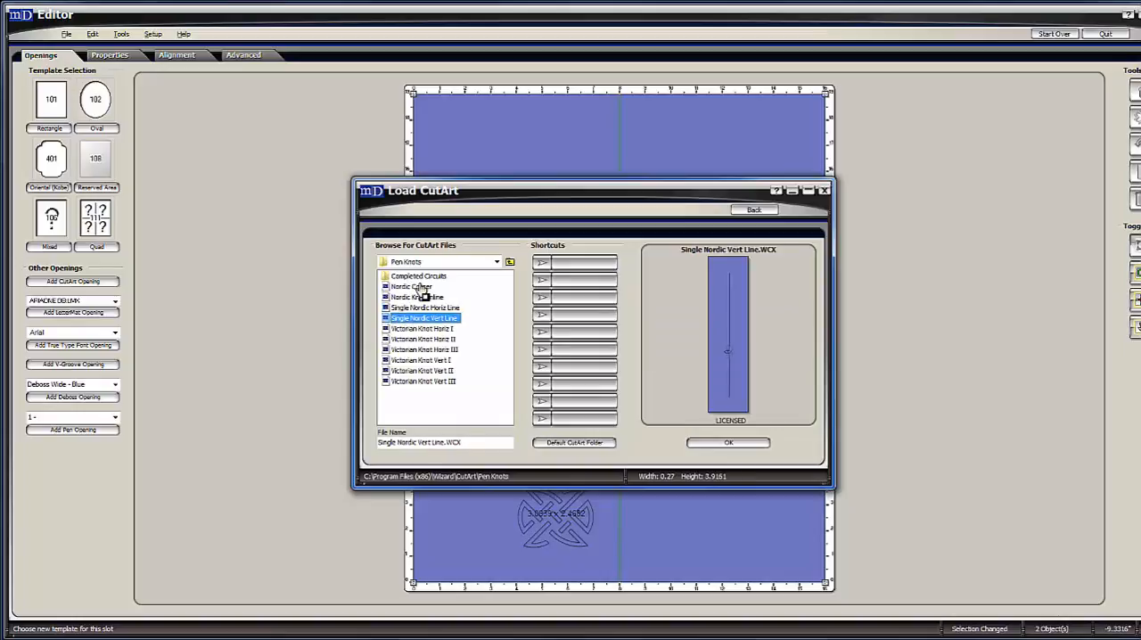
key(Down)
key(Down)
key(Down)
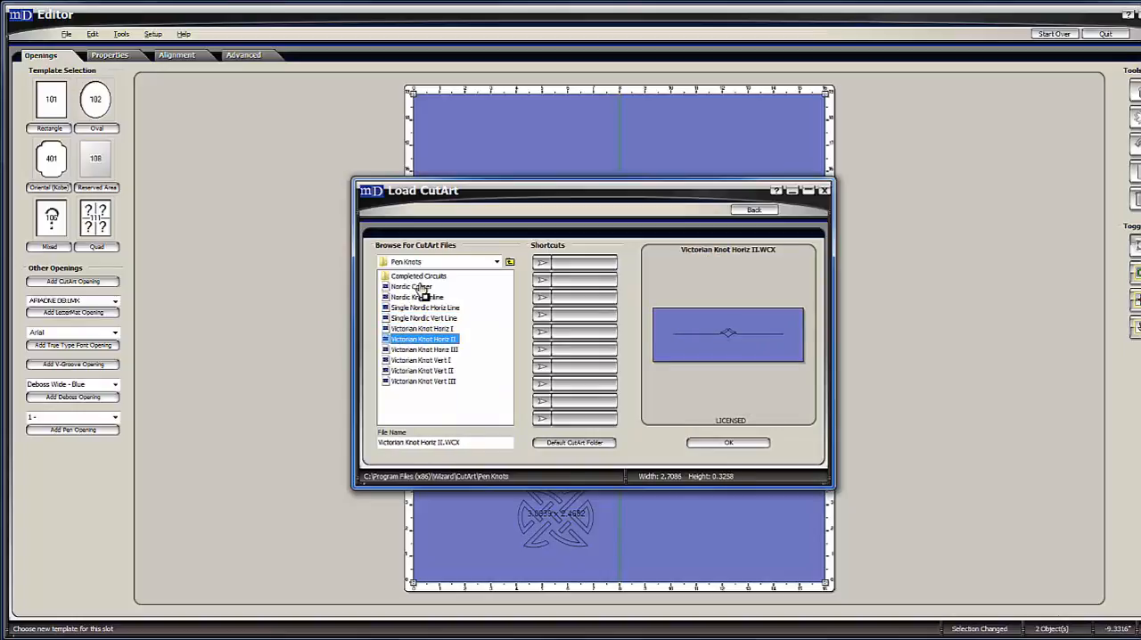
key(Down)
key(Down)
key(Down)
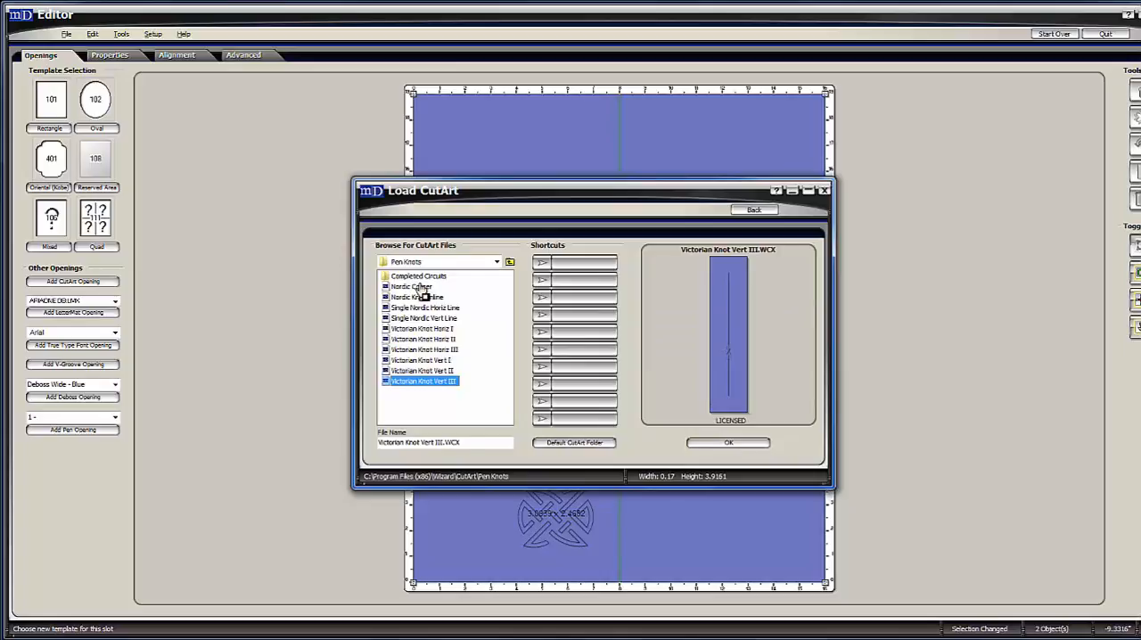
Add the Victorian Knot Horiz III design to the mat and move it into the border below the 8 x 10 opening.
key(Up)
key(Up)
key(Up)
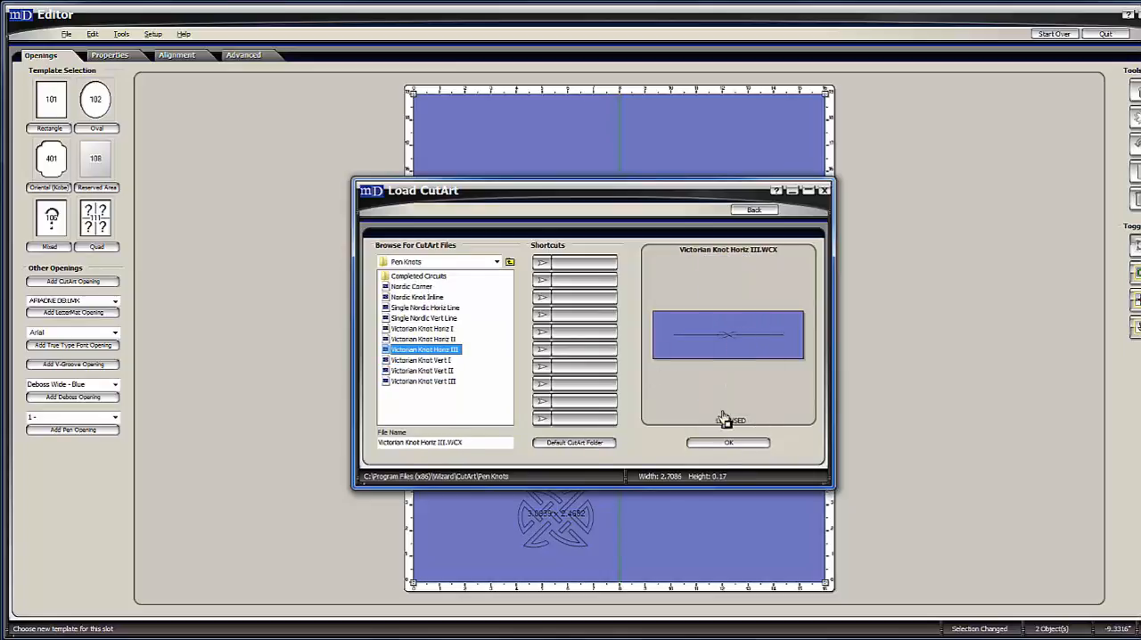
click(720, 443)
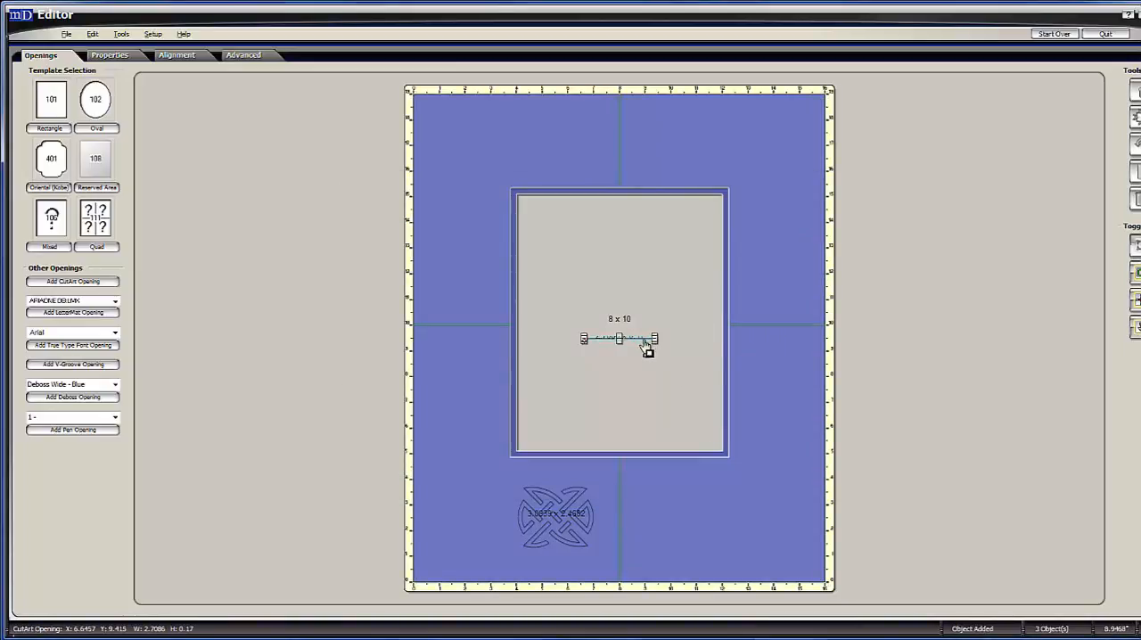
drag(647, 350, 641, 508)
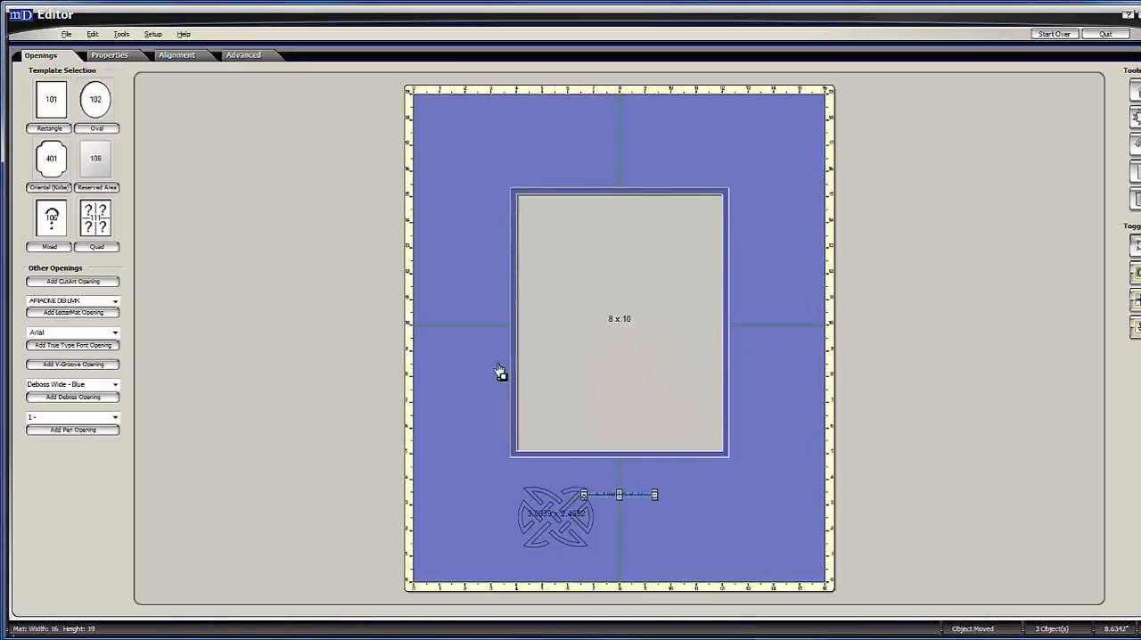
Delete the Celtic design from the mat.
click(114, 55)
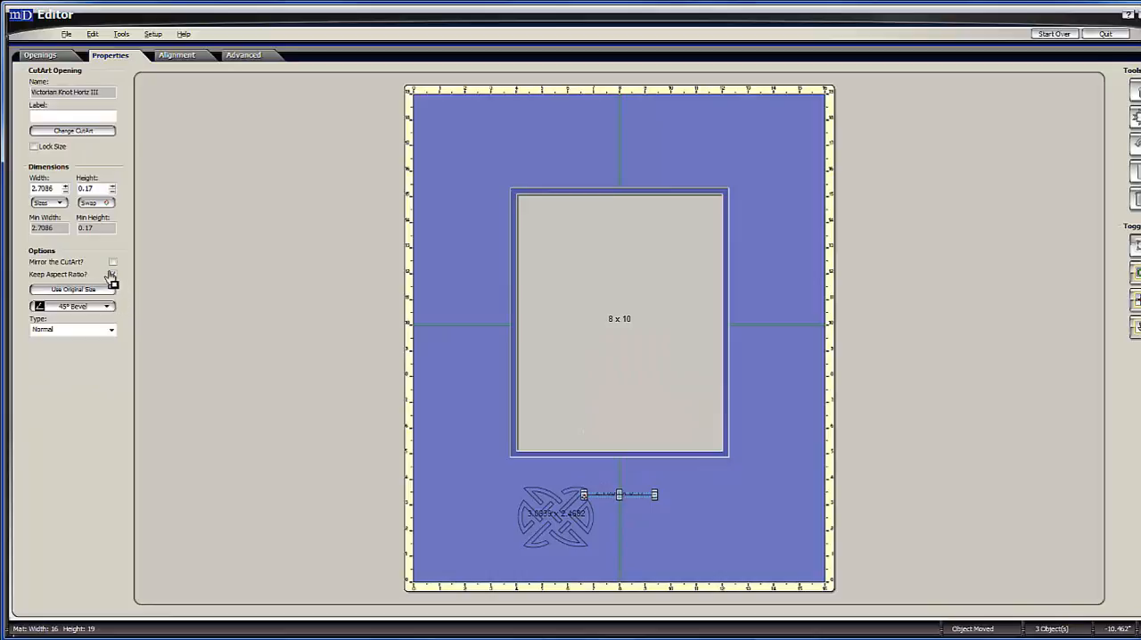
drag(571, 529, 513, 134)
key(Delete)
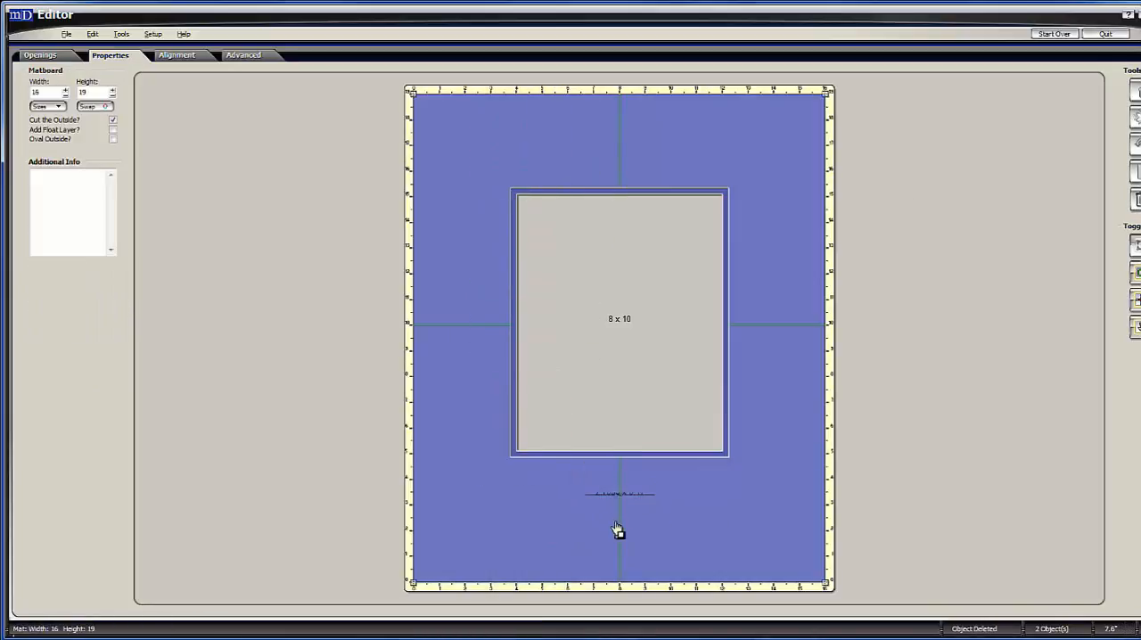
Set the Victorian Knot Horiz III design's width to 8 and its height to .5 with the aspect ratio kept.
click(615, 497)
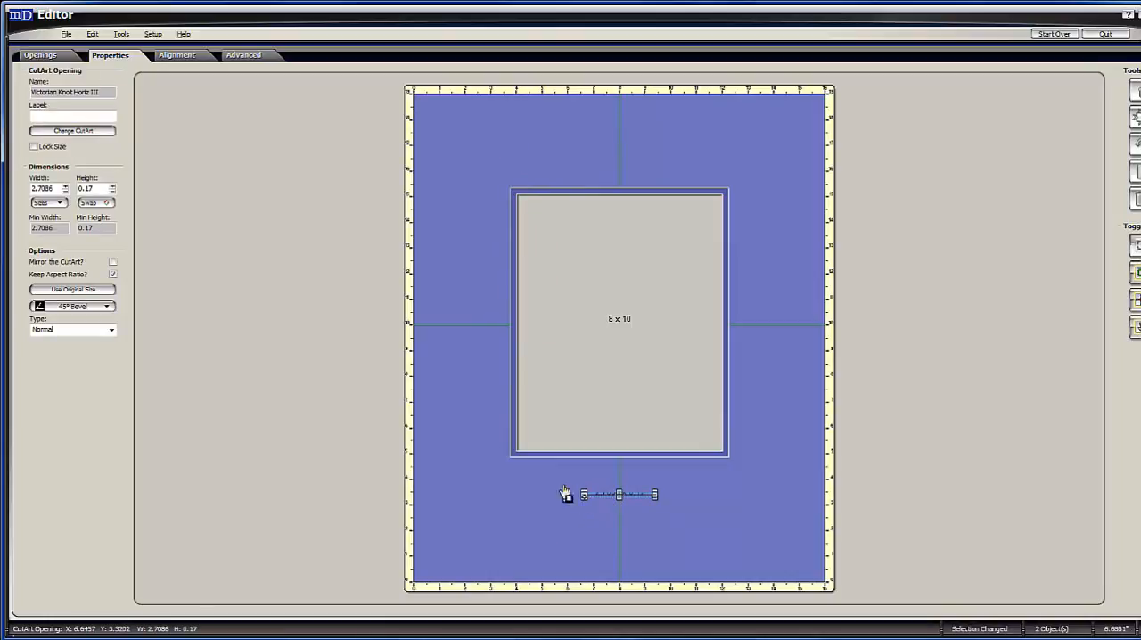
double_click(45, 188)
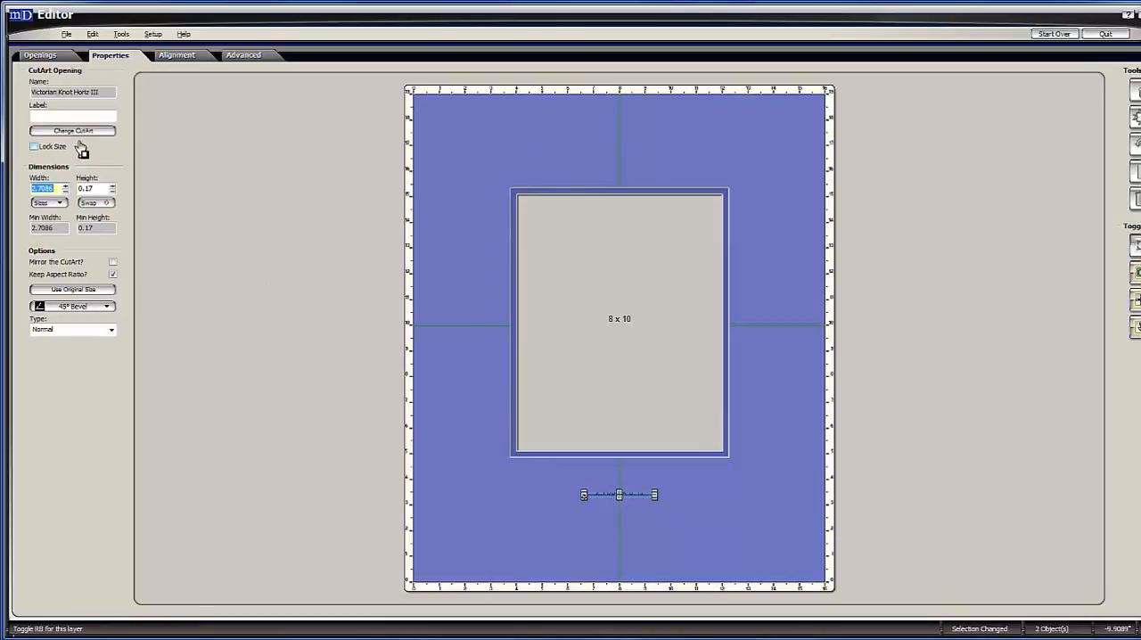
text(8)
key(Tab)
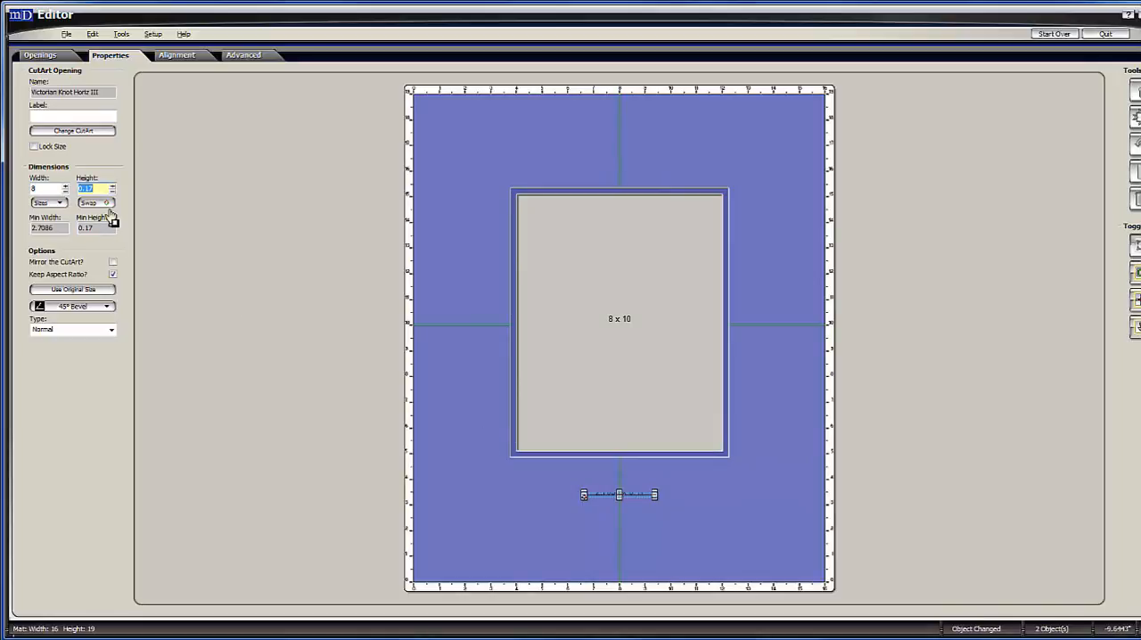
text(.5)
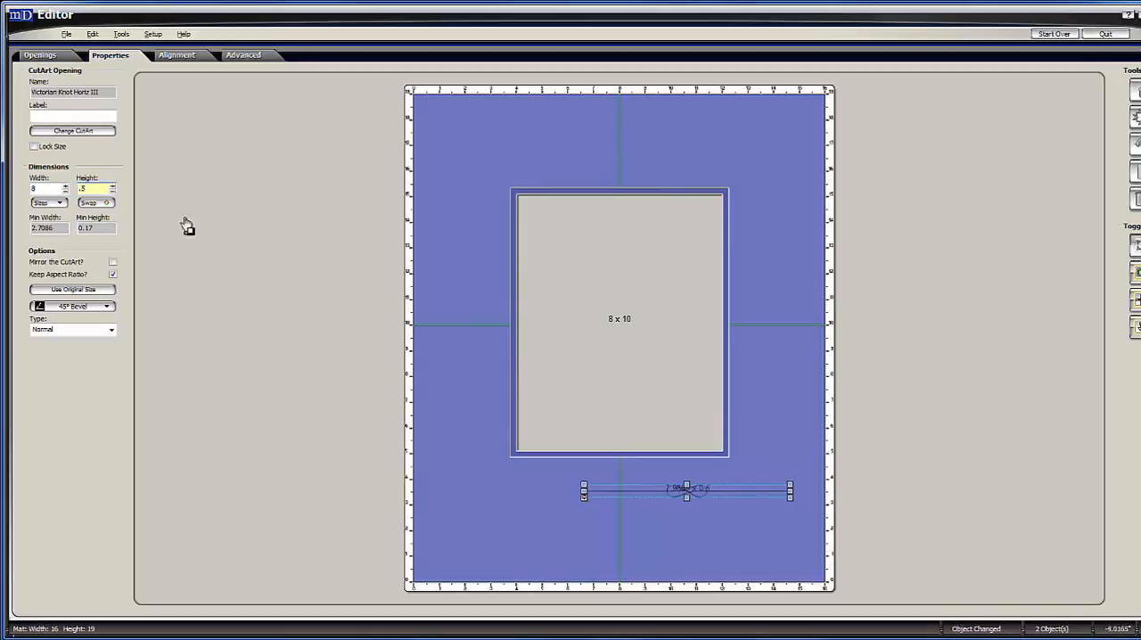
Center the knot line just below the 8 x 10 opening and place a copy of it centered above the opening.
drag(737, 500, 665, 487)
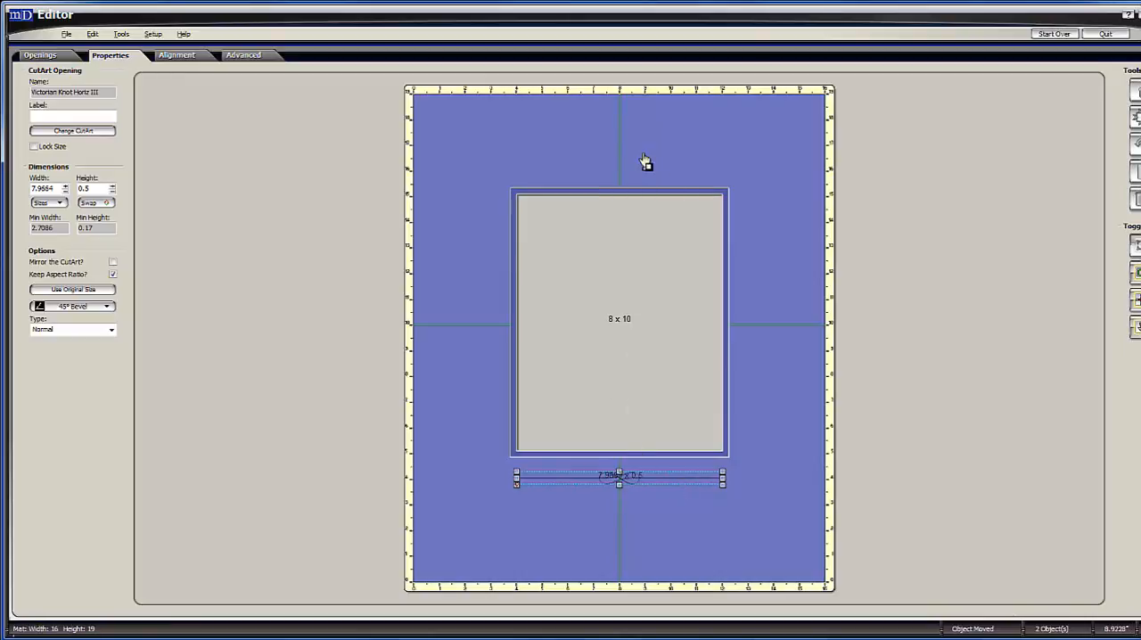
key(ctrl+v)
drag(734, 152, 649, 166)
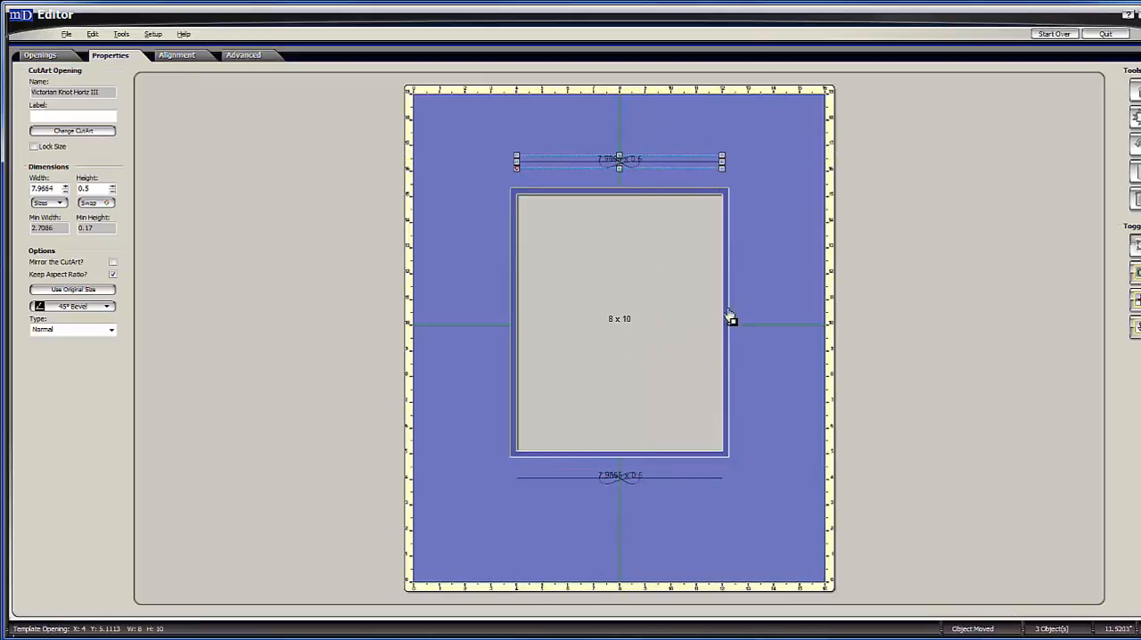
Select the 8 x 10 opening and both knot lines and space them vertically 1 apart.
shift+click(651, 278)
shift+click(655, 478)
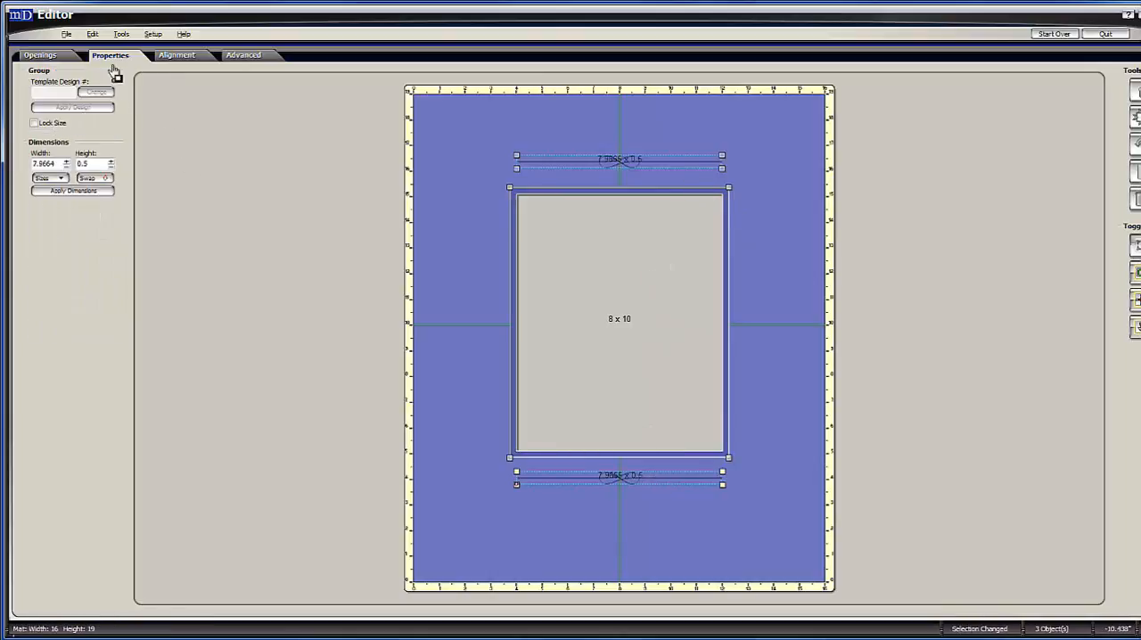
click(176, 56)
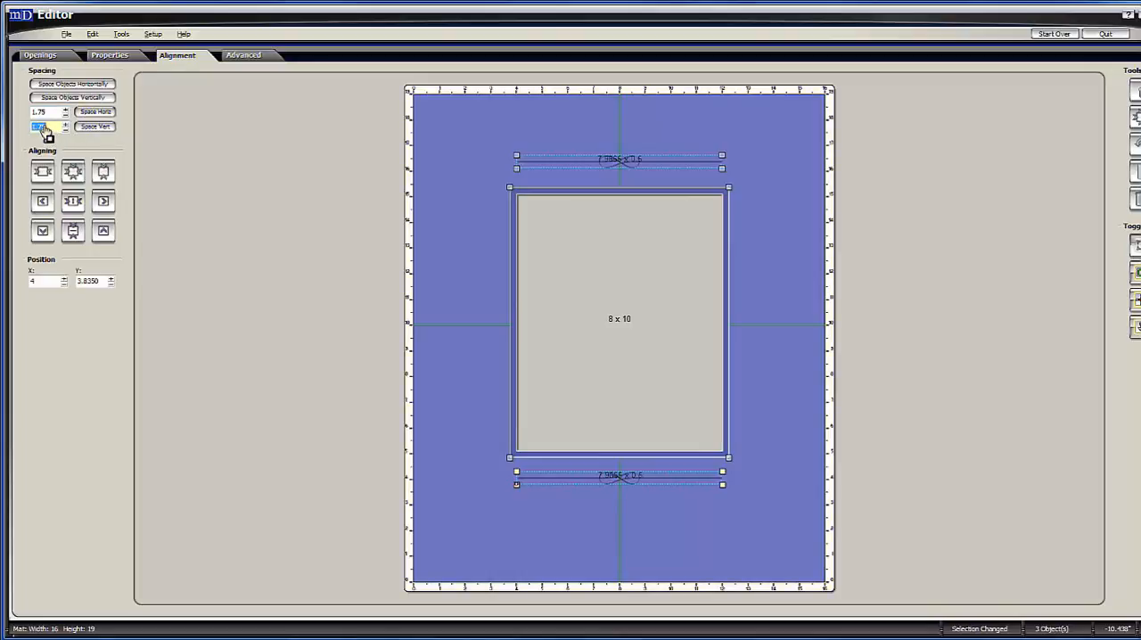
click(107, 129)
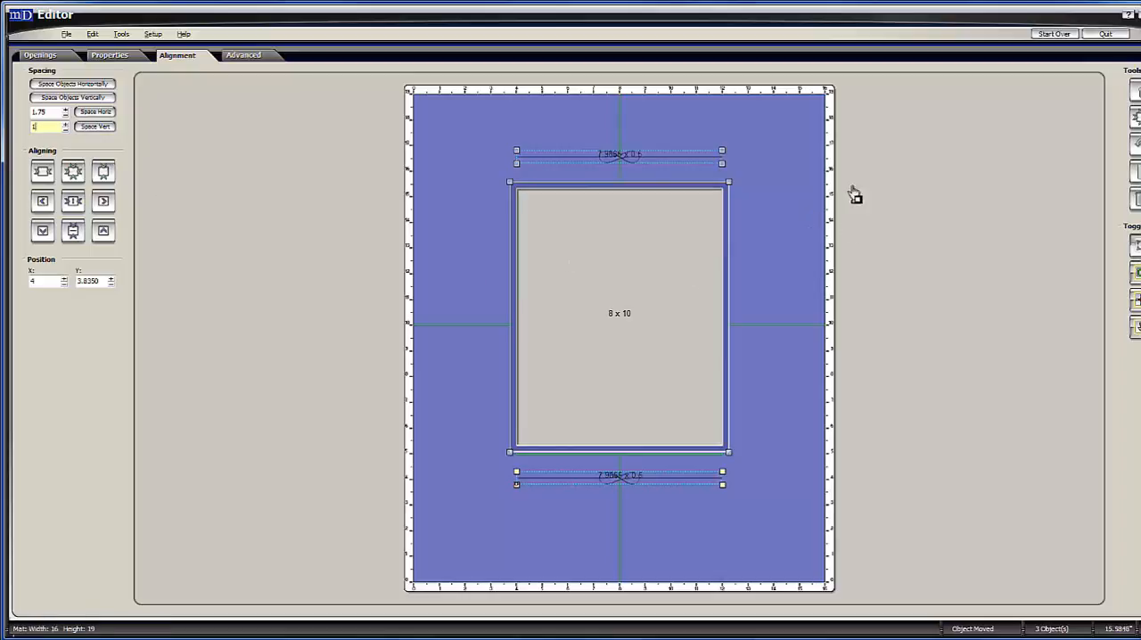
Reposition the spaced group vertically so the 8 x 10 opening lines up with the 4-inch top and 5-inch bottom borders.
click(1135, 121)
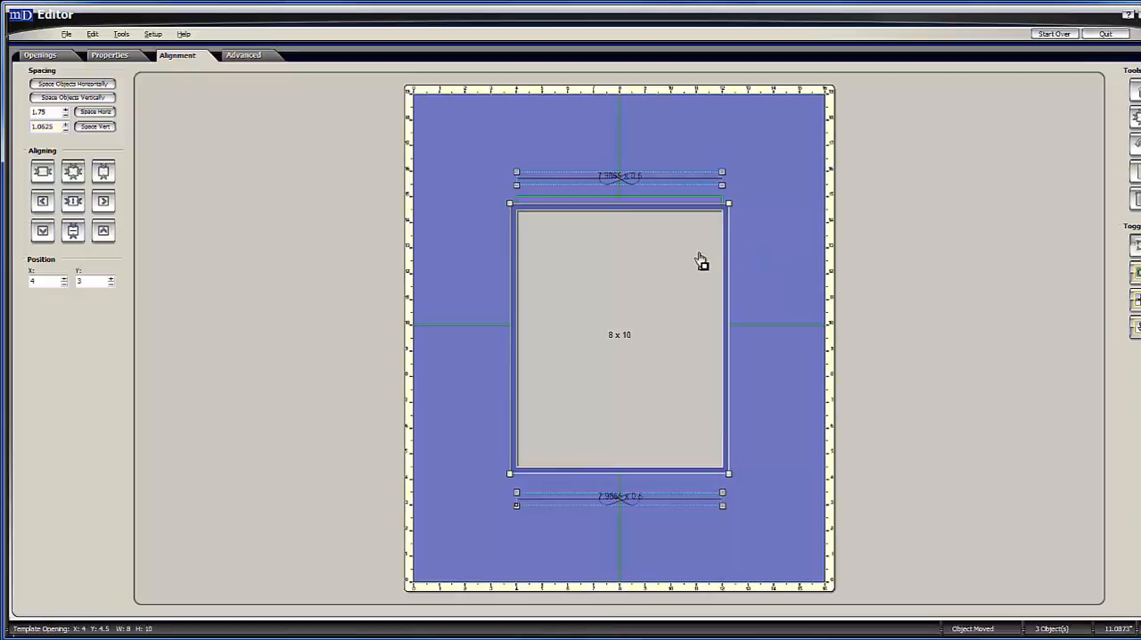
key(Up)
key(Up)
key(Up)
key(Up)
key(Up)
key(Up)
key(Up)
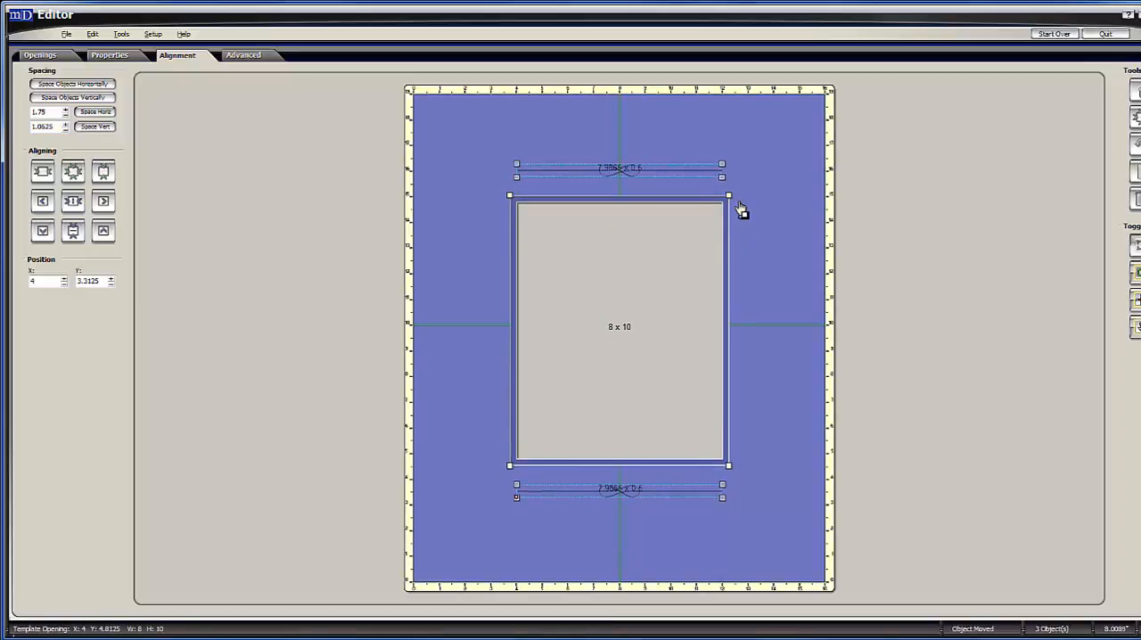
click(617, 143)
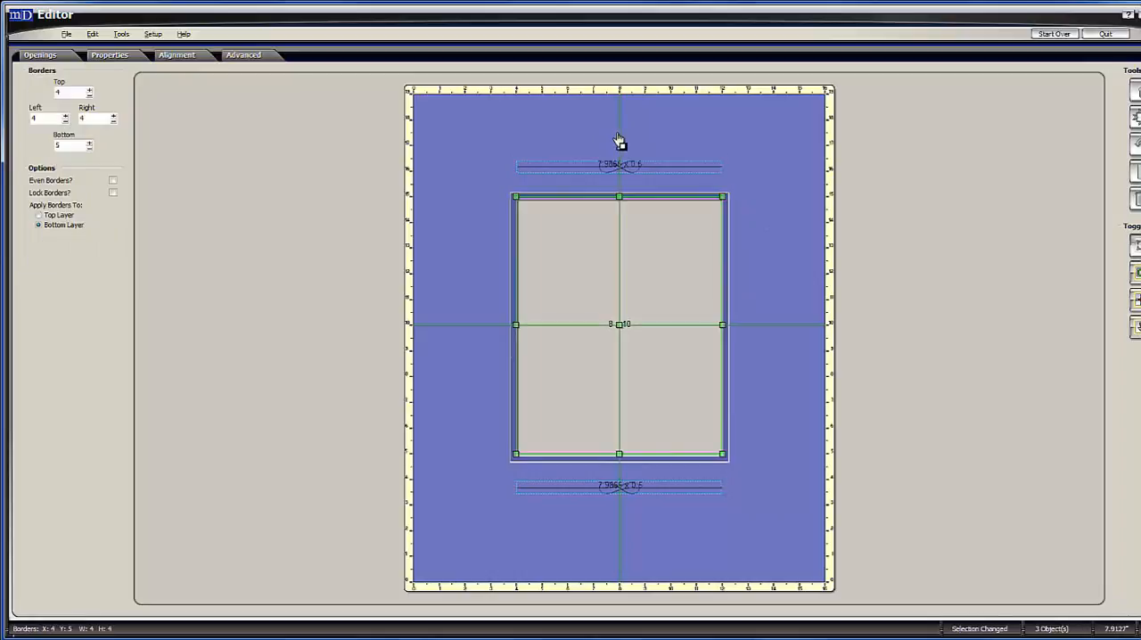
click(485, 147)
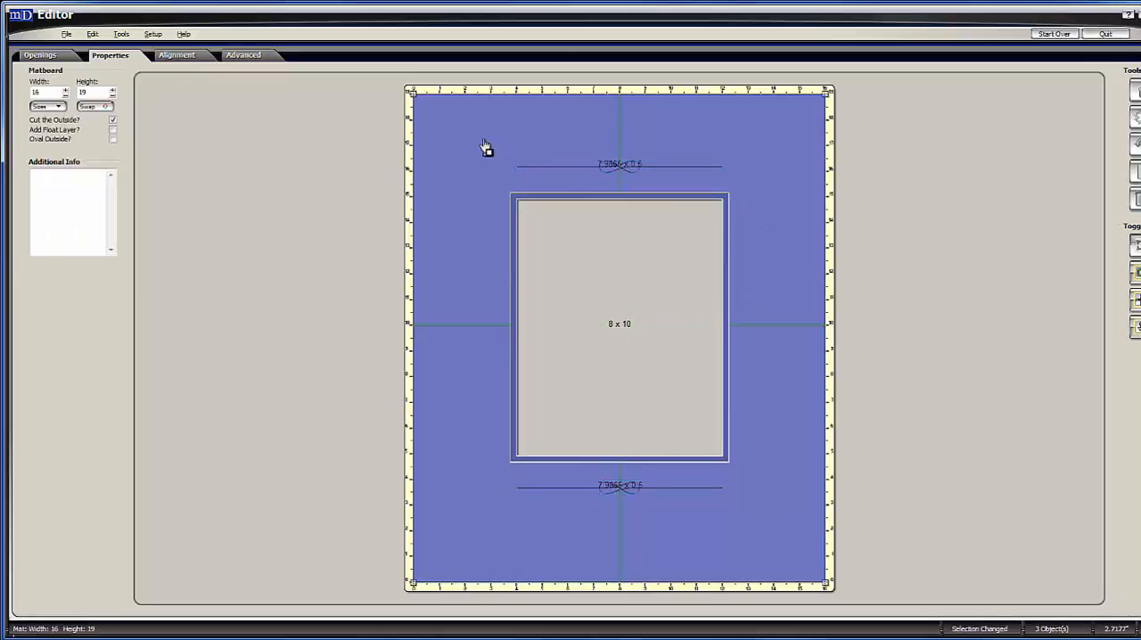
Delete the knot lines above and below the 8 x 10 opening.
click(684, 488)
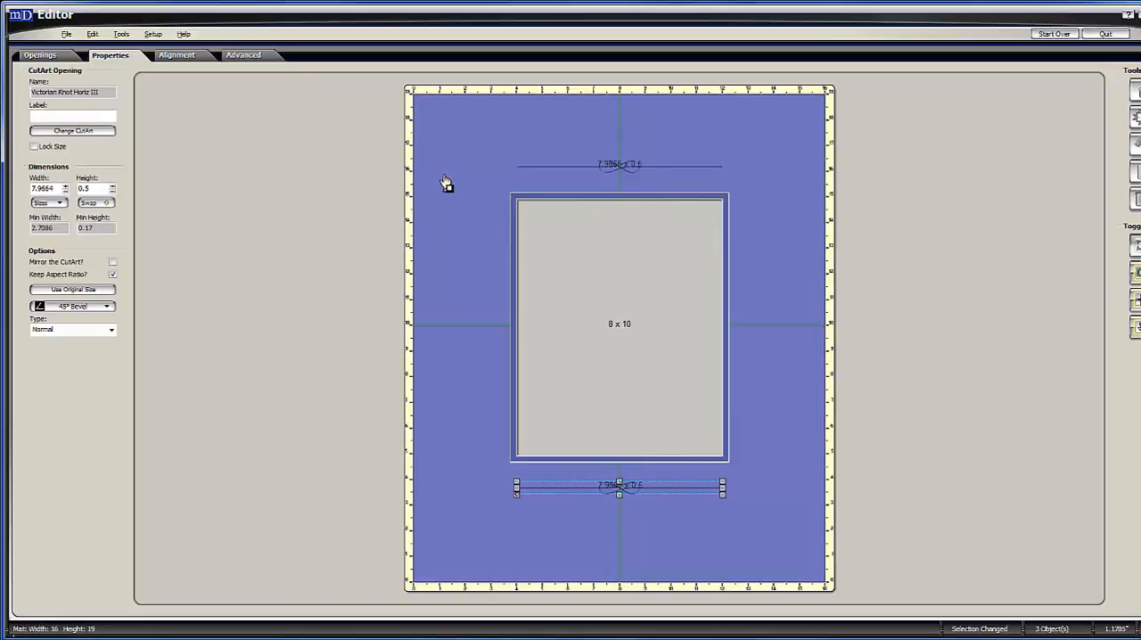
click(568, 171)
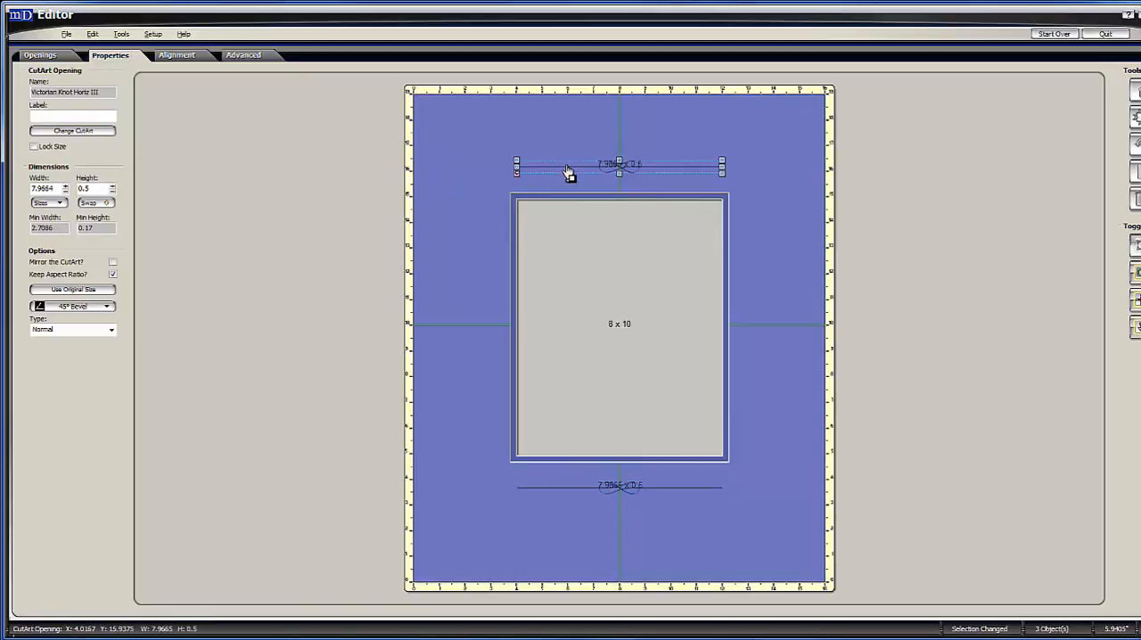
click(1129, 203)
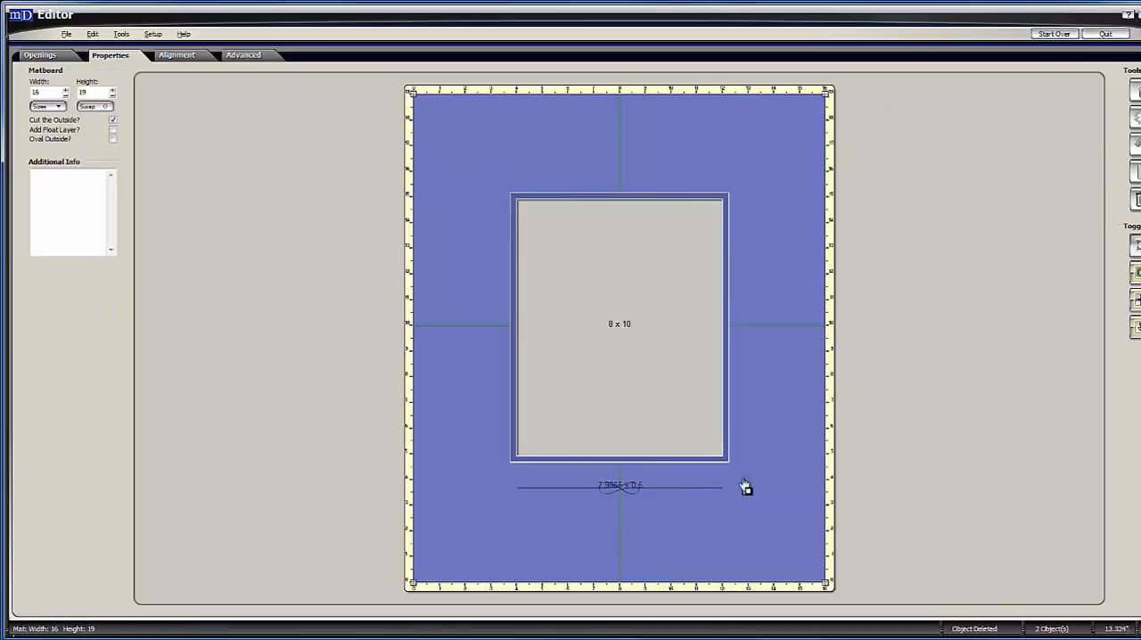
click(694, 491)
click(1128, 203)
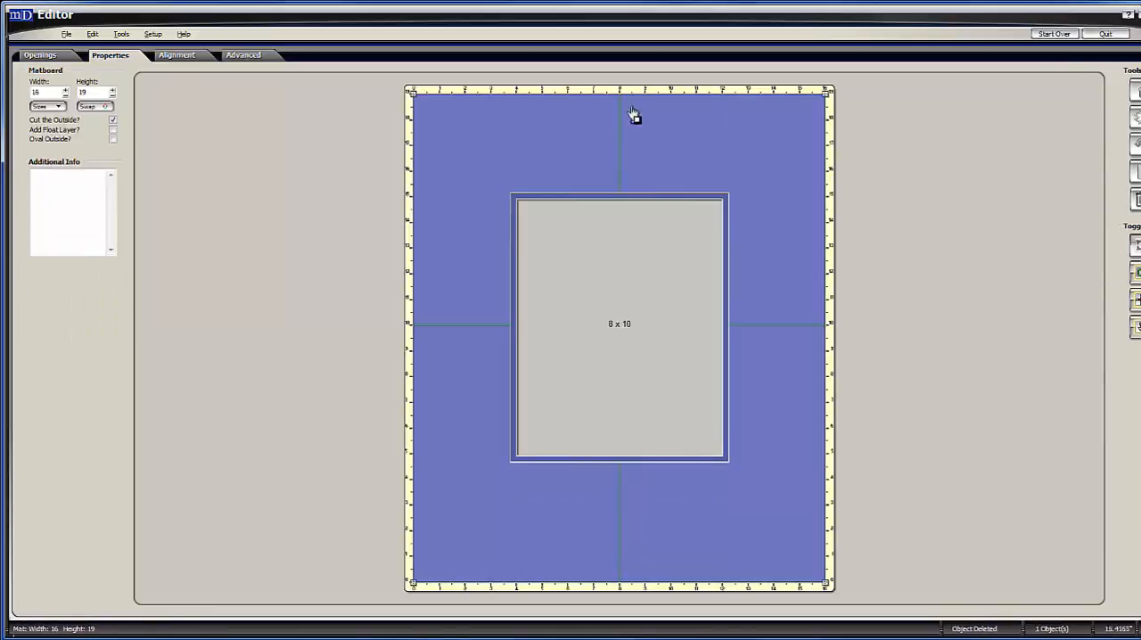
Start adding a CutArt opening and browse from the Pen Knots folder to the VGrooves1 folder.
click(40, 56)
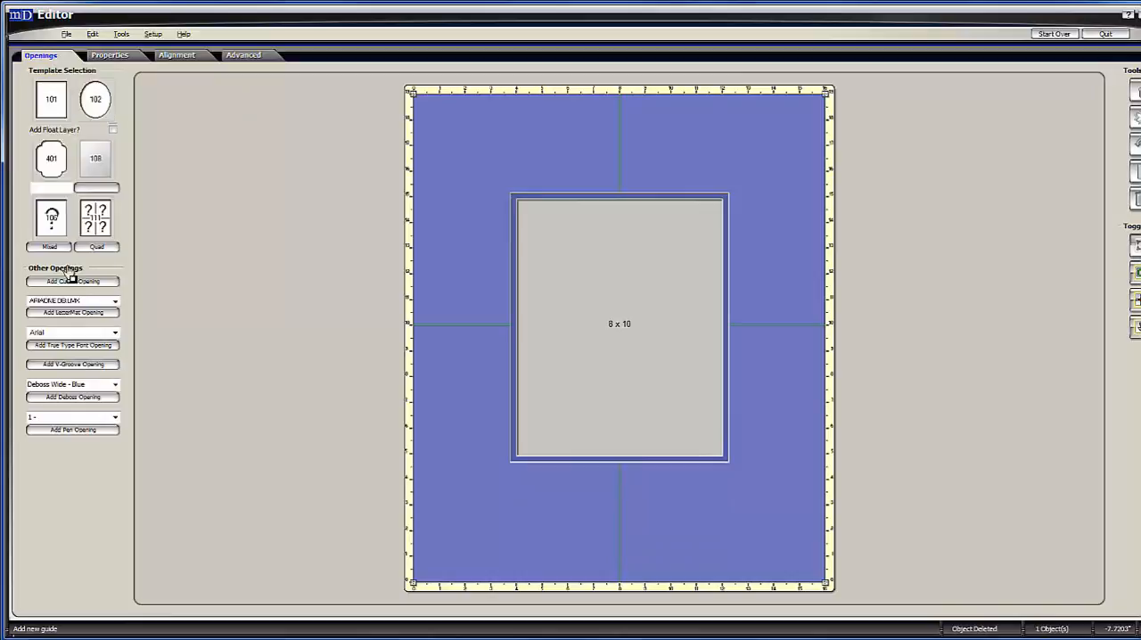
click(85, 282)
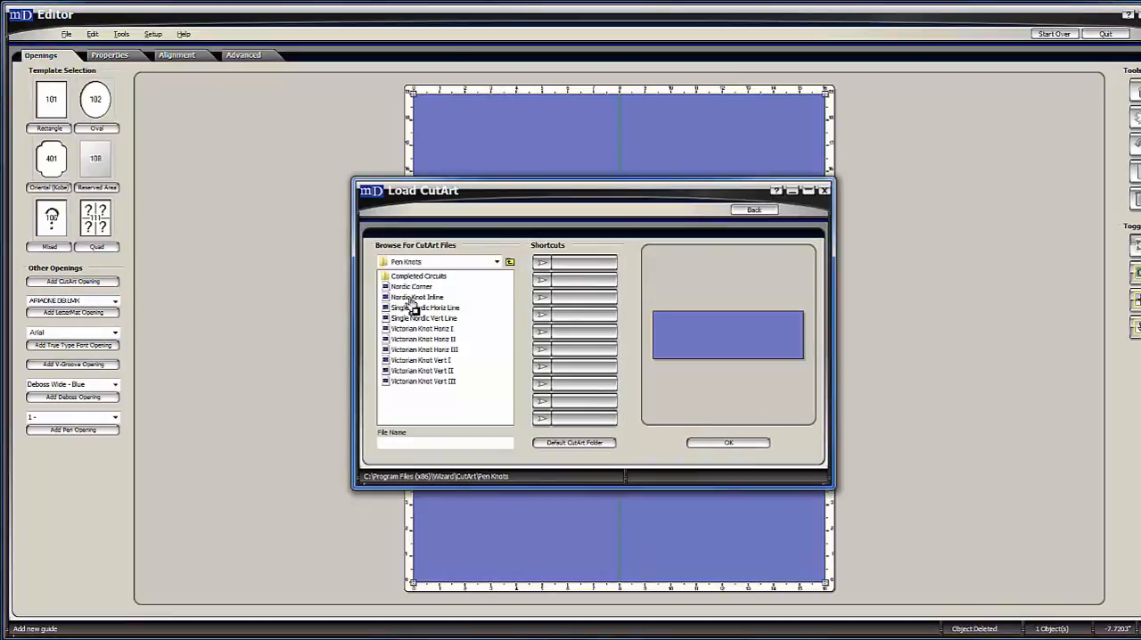
click(509, 261)
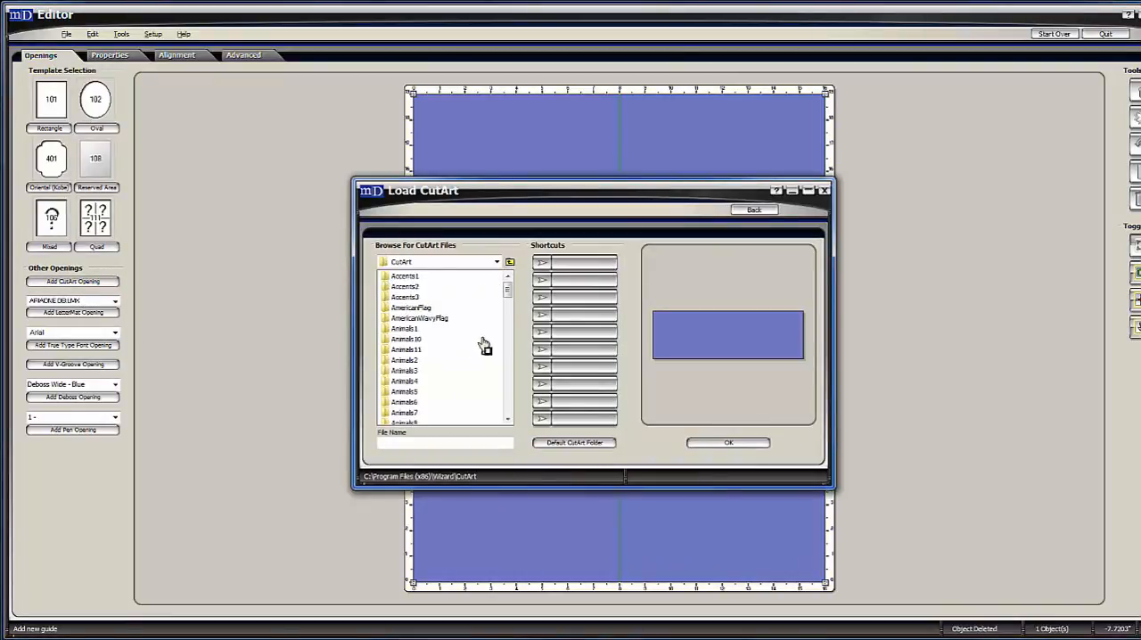
scroll(509, 400, down, 15)
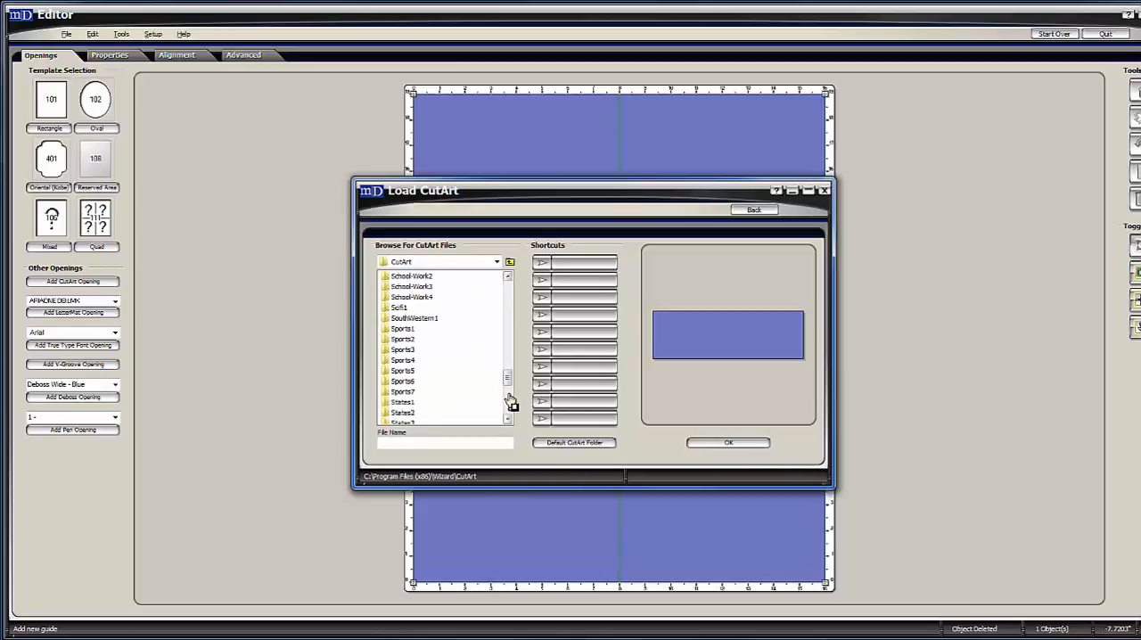
scroll(513, 403, down, 10)
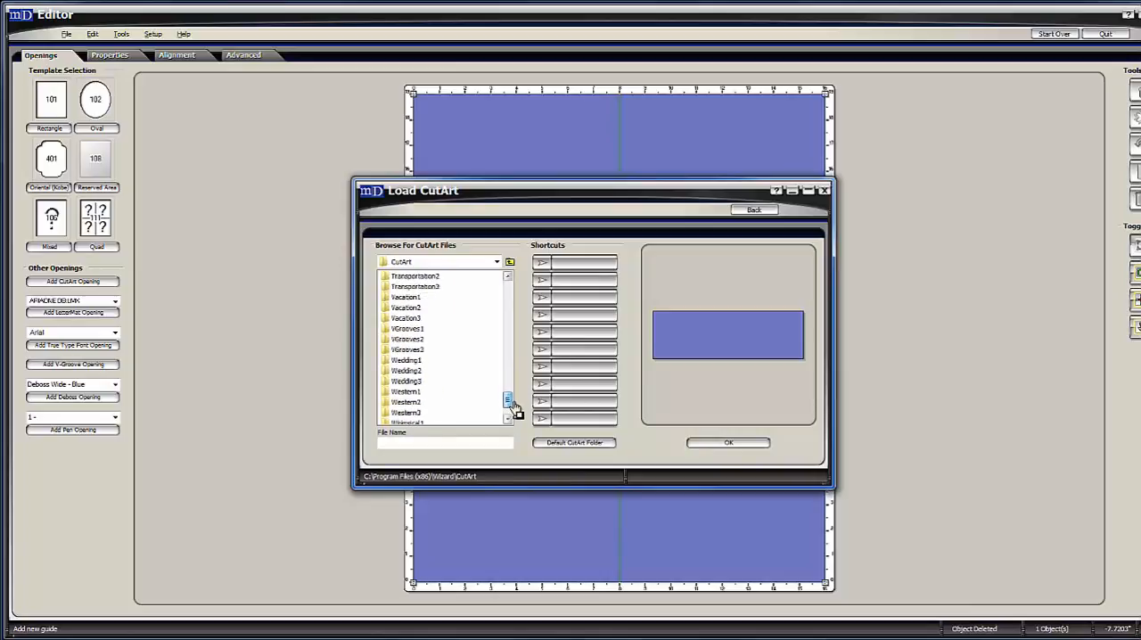
scroll(513, 407, down, 1)
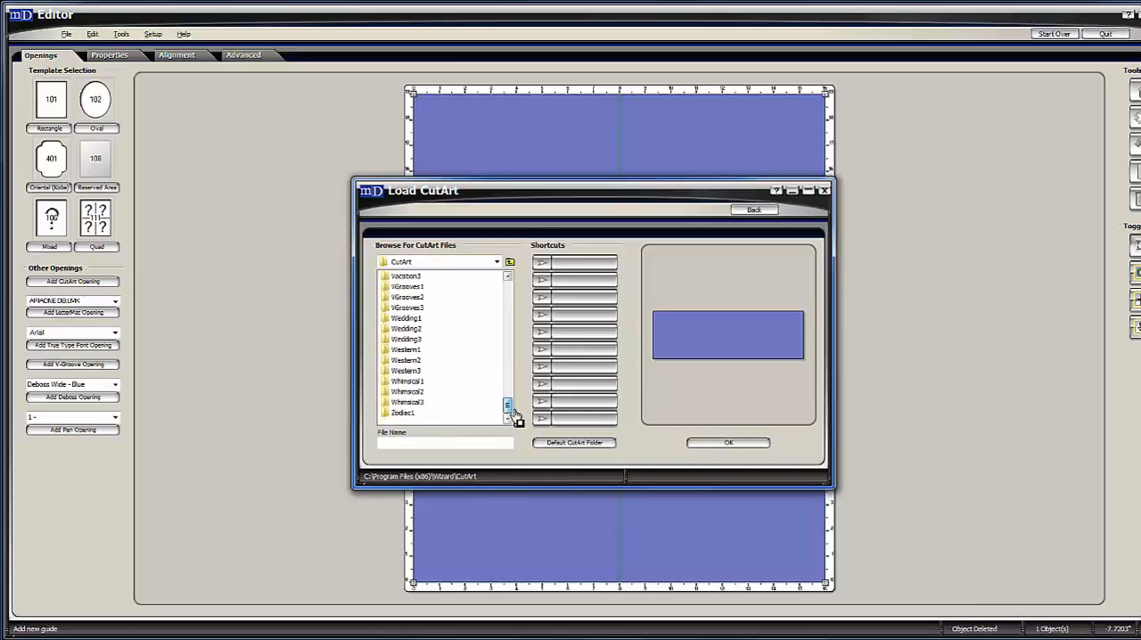
double_click(402, 286)
Preview the V-groove designs in the VGrooves1 folder, from CrnrFlower1VG through FlowerSealVG.
click(398, 276)
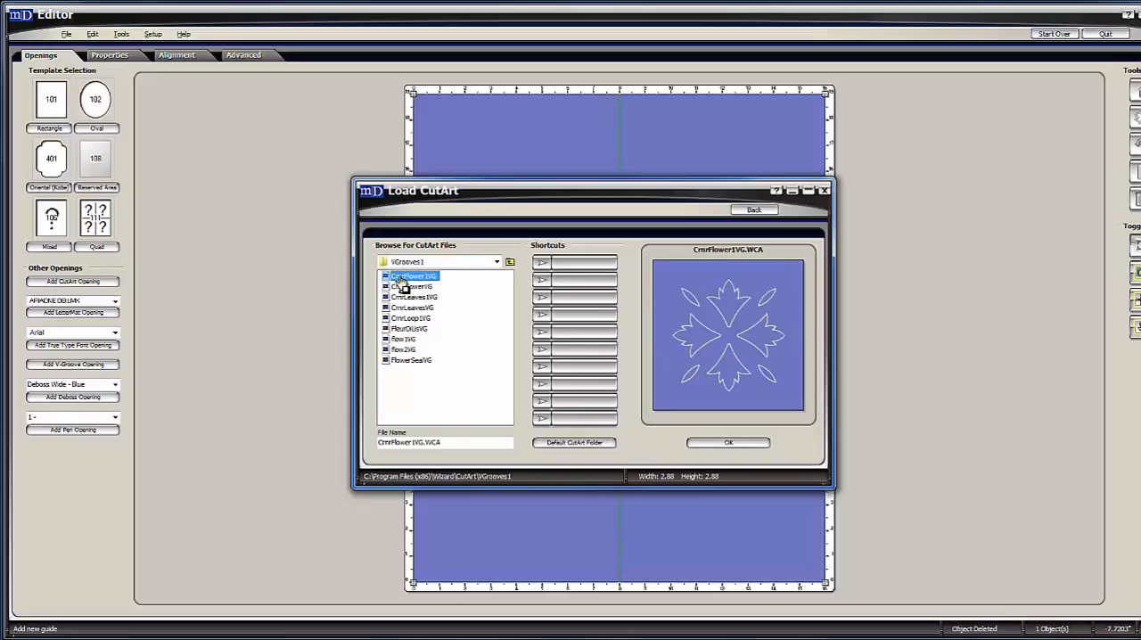
click(428, 287)
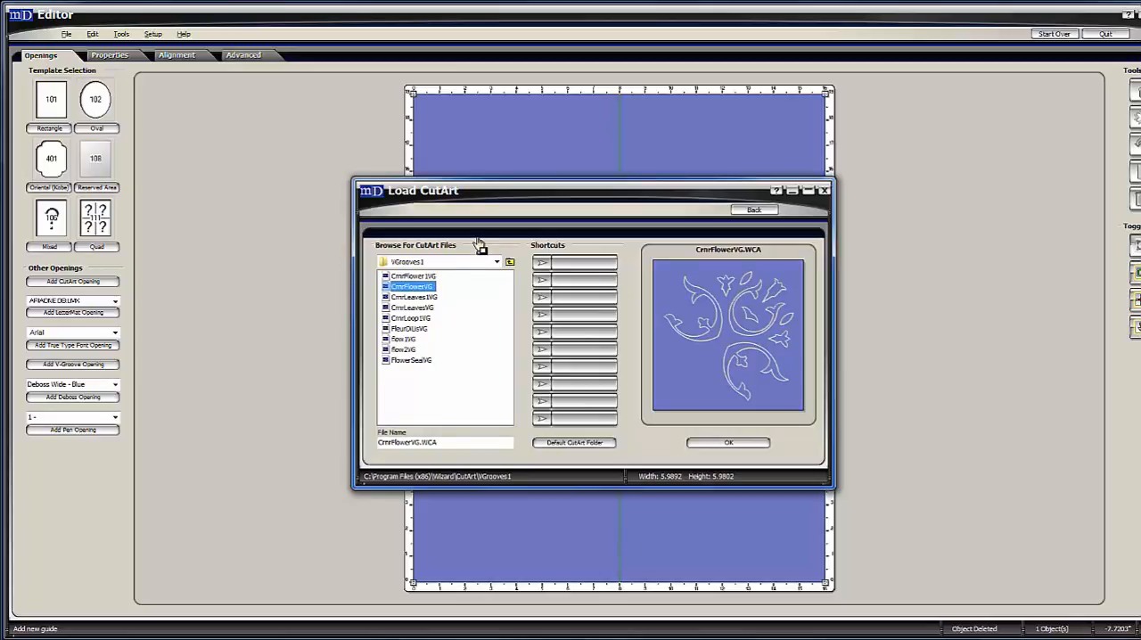
key(Down)
key(Down)
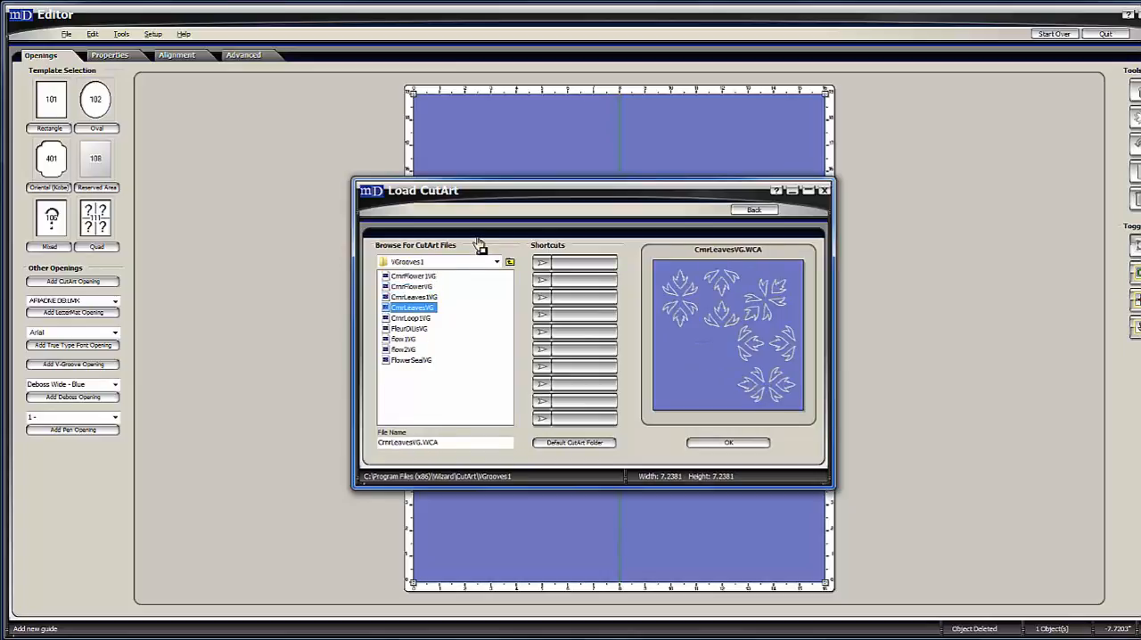
key(Down)
key(Down)
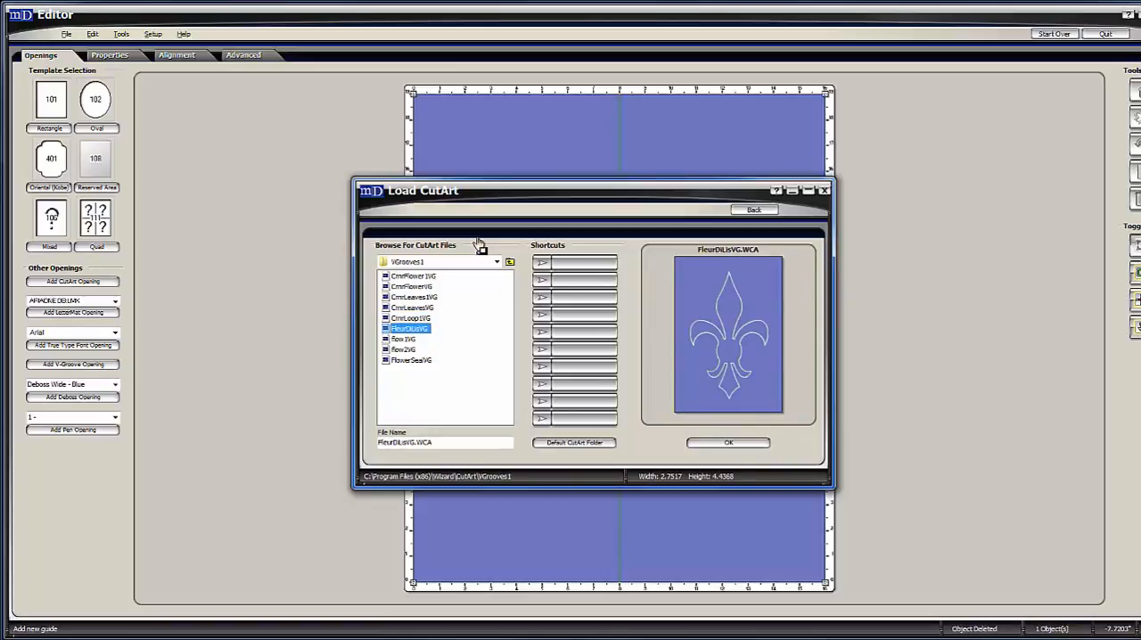
key(Down)
key(Down)
key(Down)
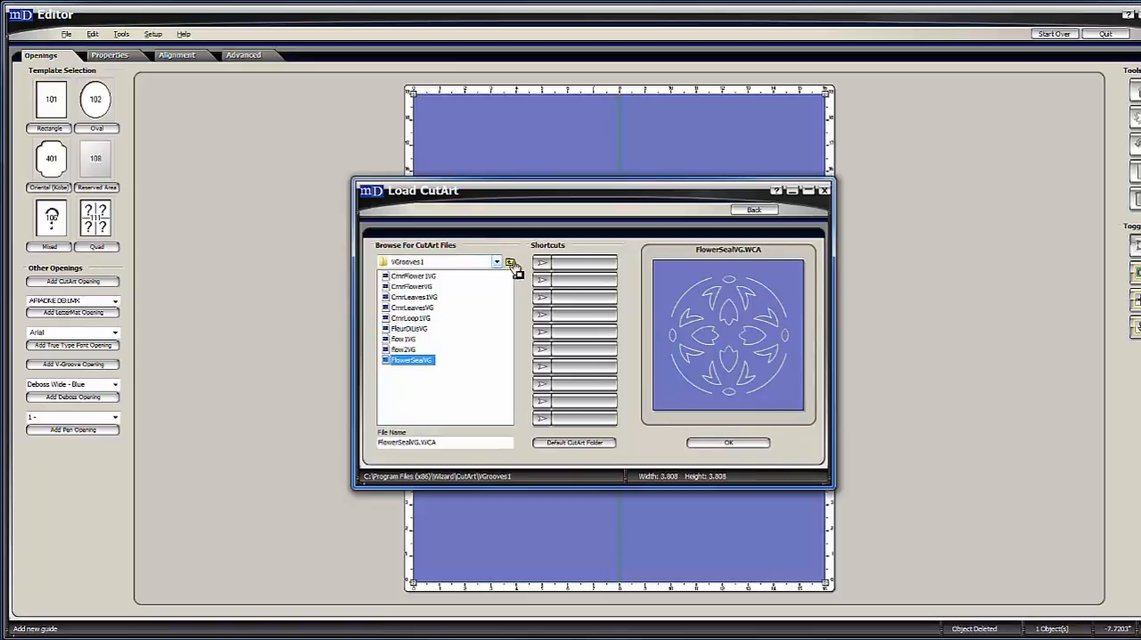
Open the VGrooves2 folder, preview its corner designs from Cnr10VG through Cnr9VG, and return to the CutArt folder list.
click(509, 262)
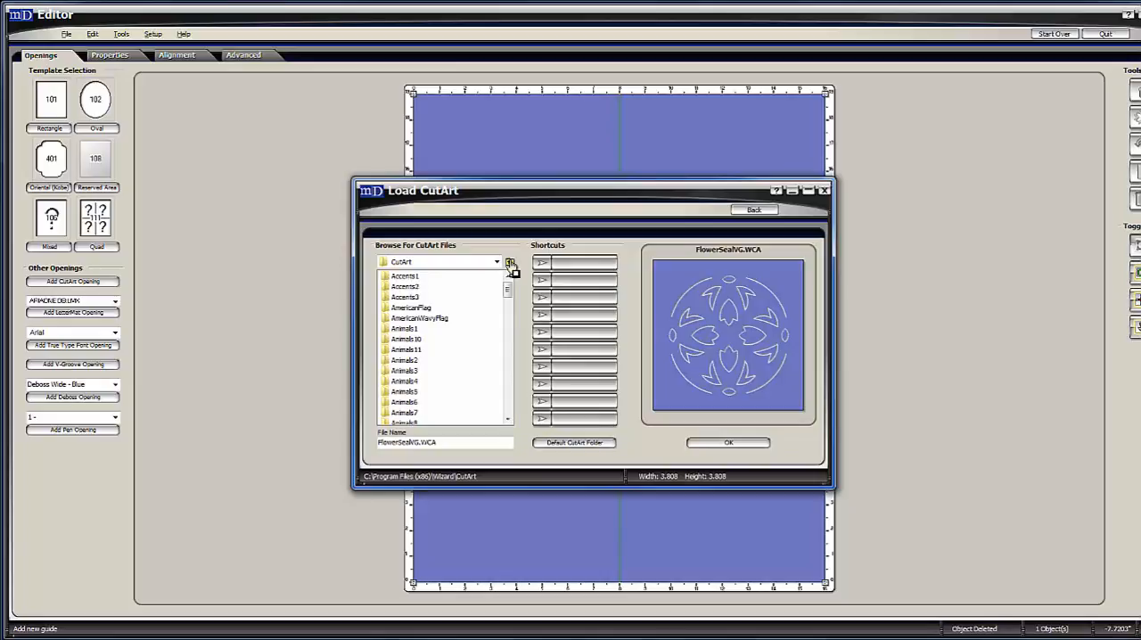
key(v)
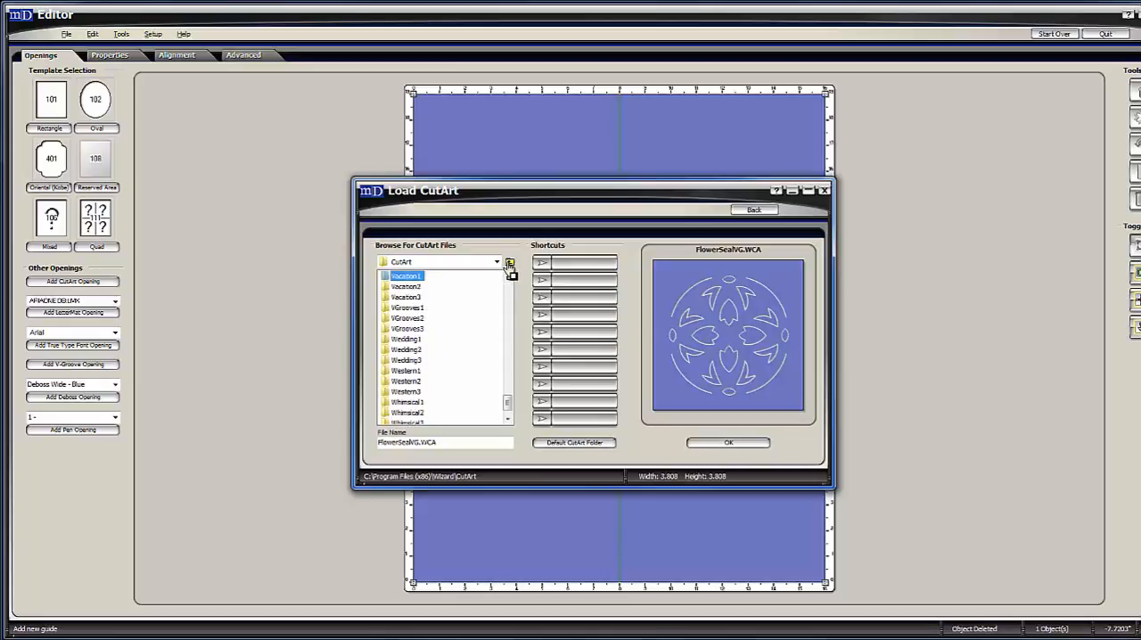
double_click(410, 319)
click(406, 278)
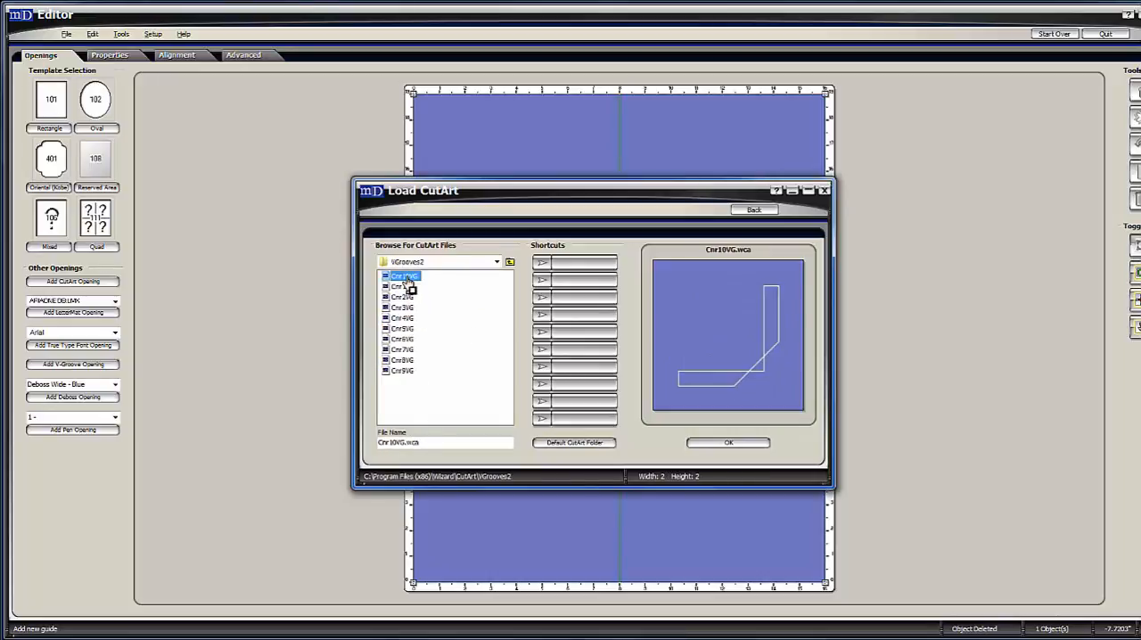
key(Down)
key(Down)
key(Down)
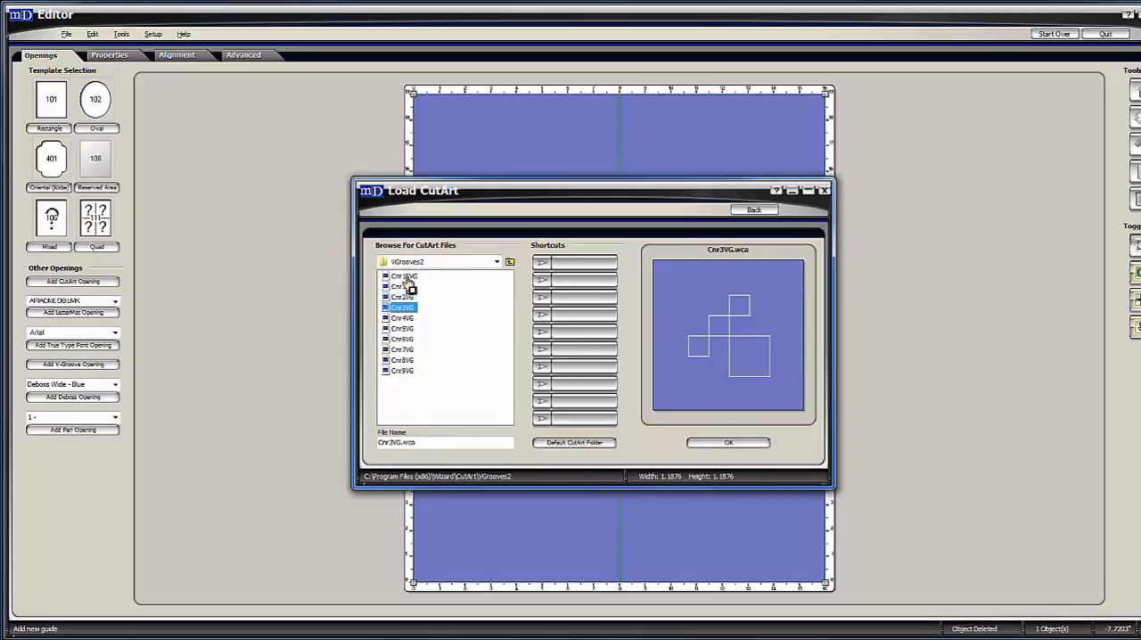
key(Down)
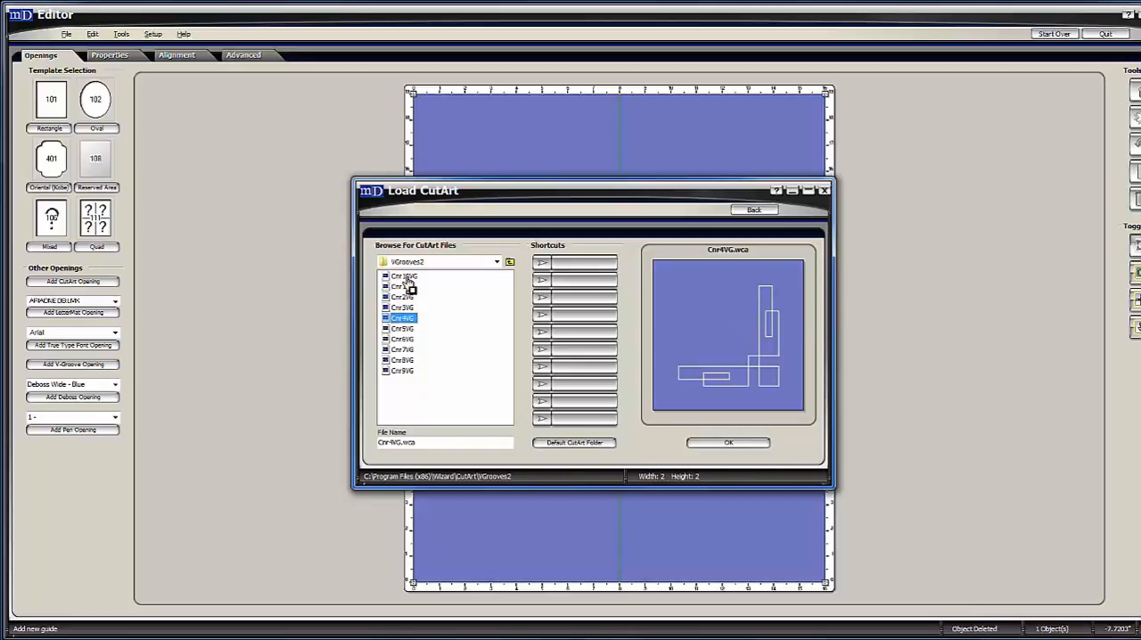
key(Down)
key(Down)
key(Down)
key(Down)
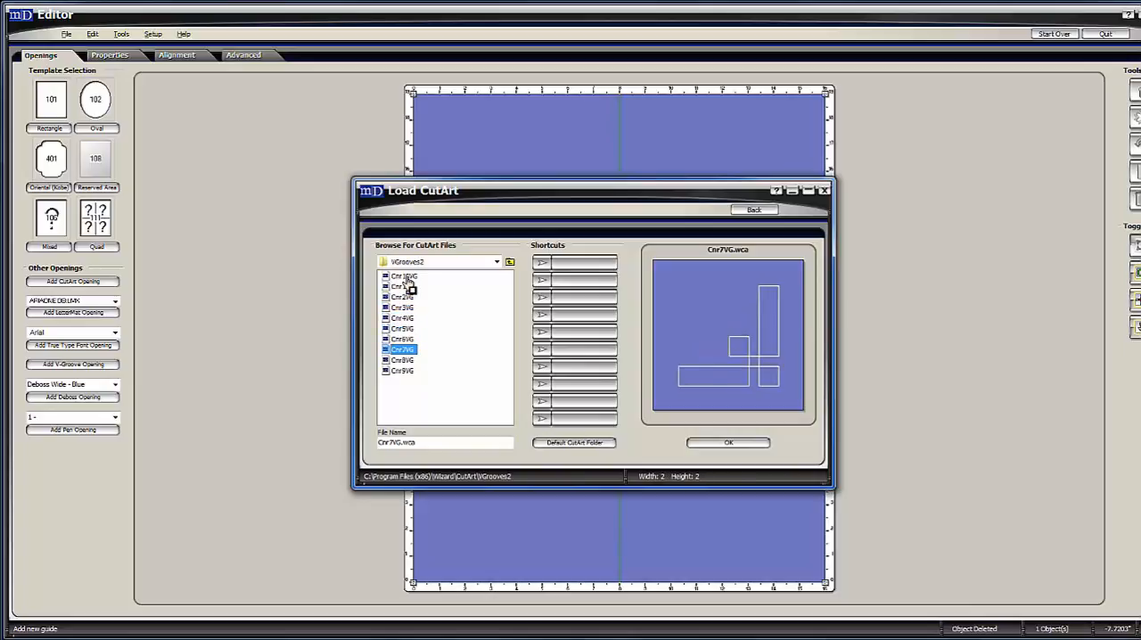
key(Down)
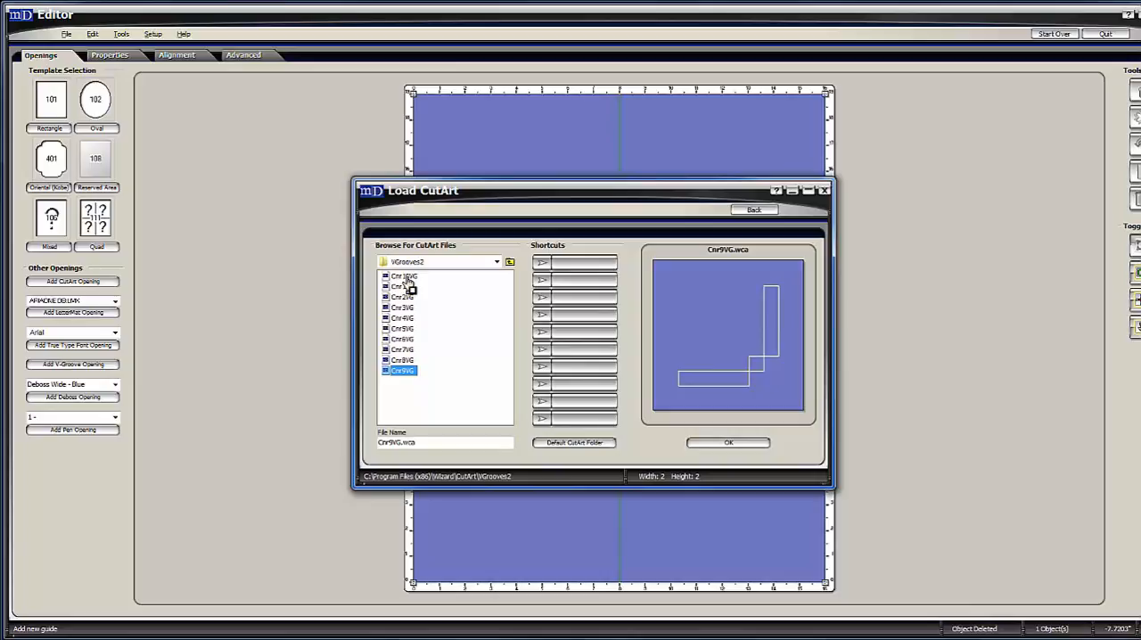
click(508, 263)
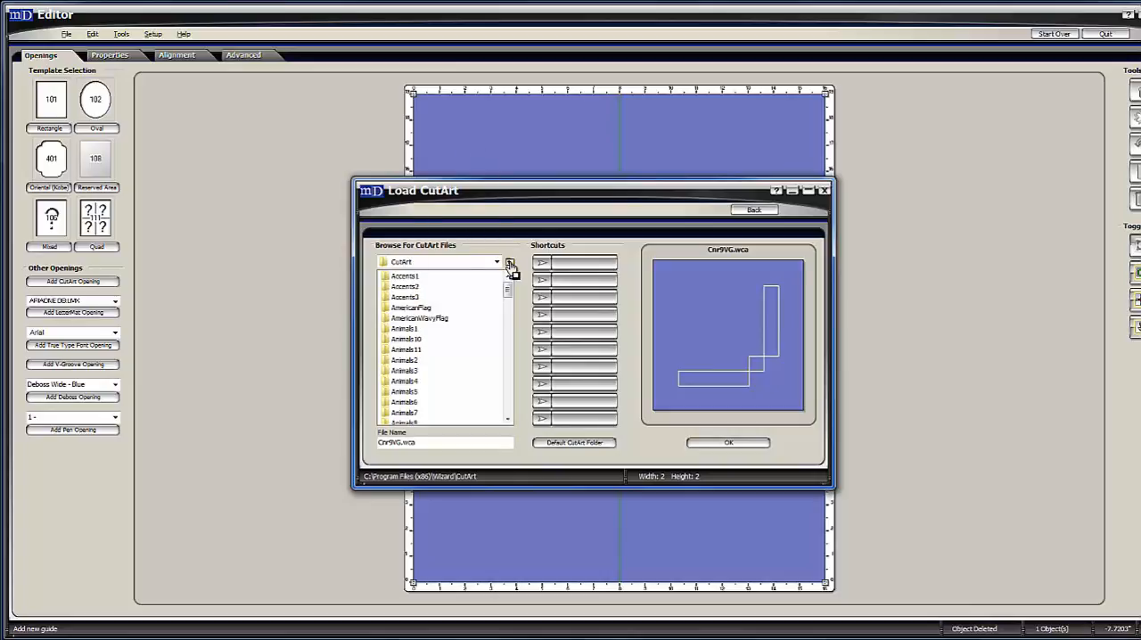
key(v)
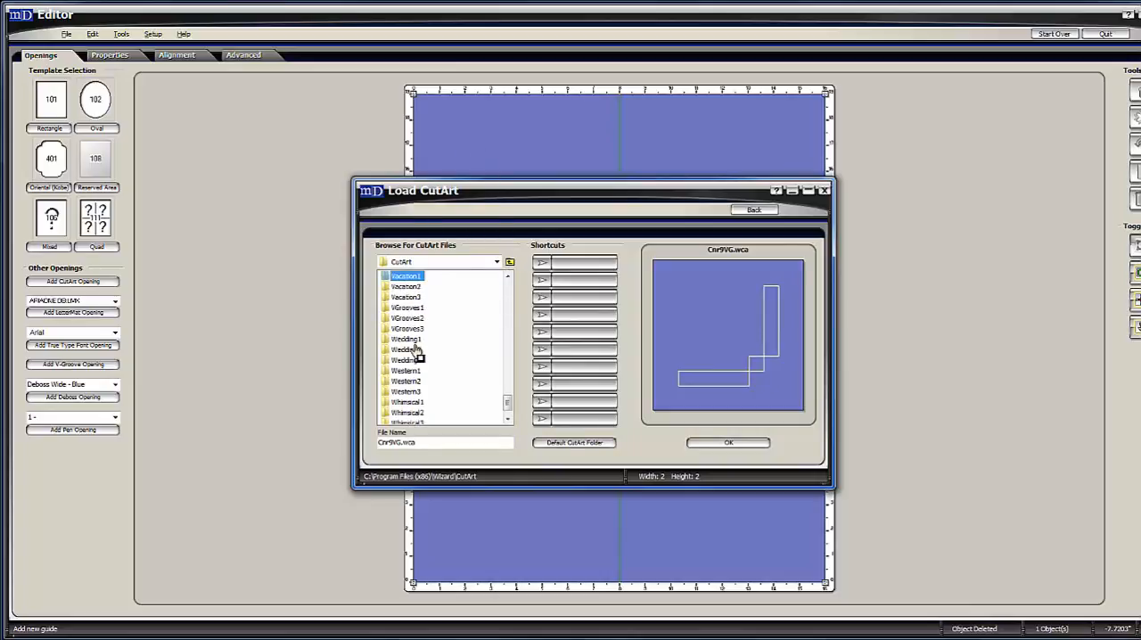
double_click(415, 322)
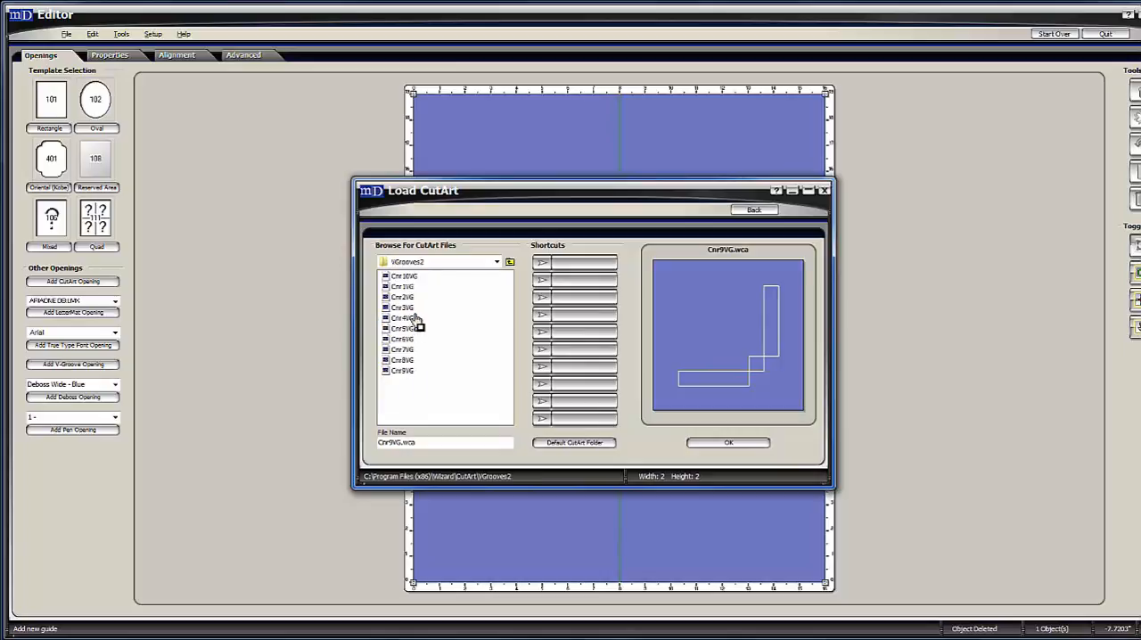
click(509, 263)
Open the VGrooves3 folder, preview its corner designs from Cnr11VG through CnrWeaveVG, and return to the CutArt folder list.
key(v)
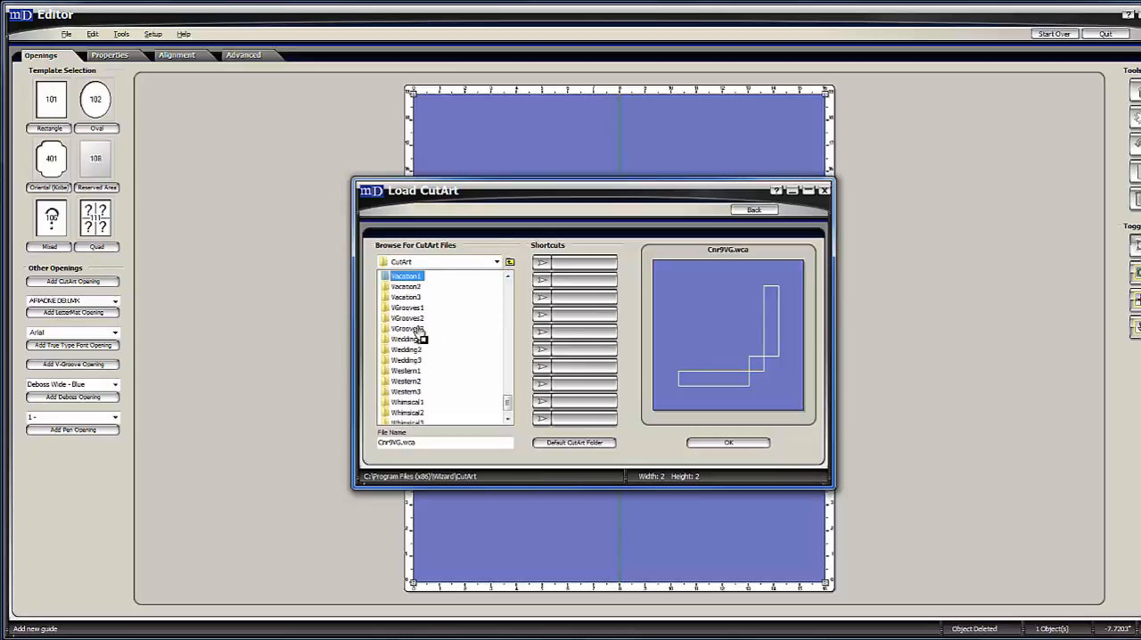
double_click(418, 329)
click(407, 278)
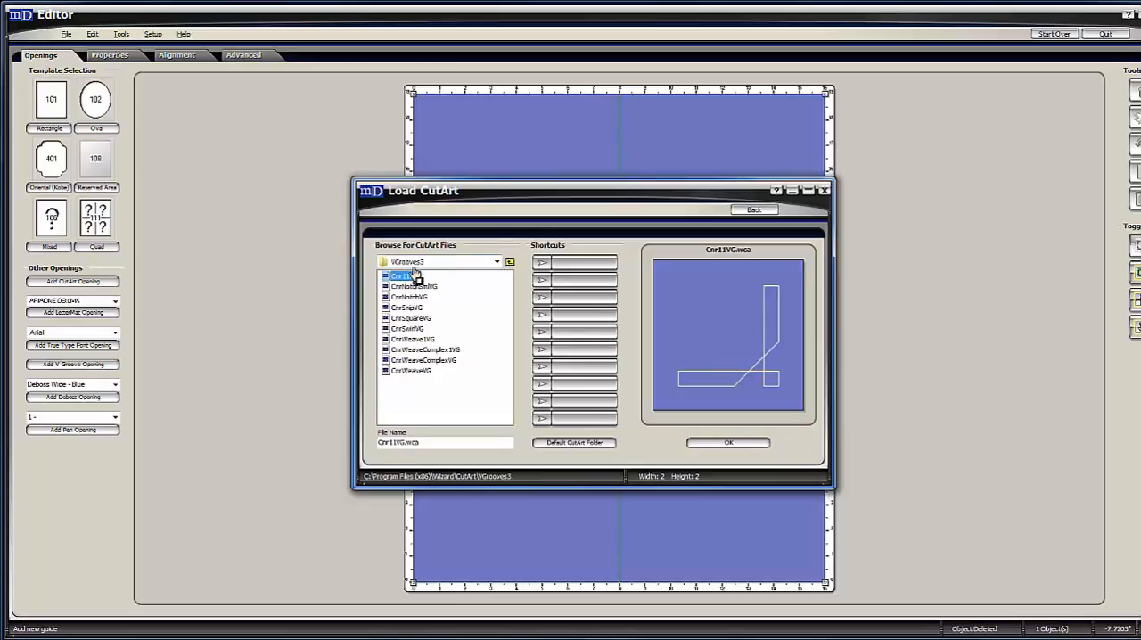
key(Down)
key(Down)
key(Down)
key(Down)
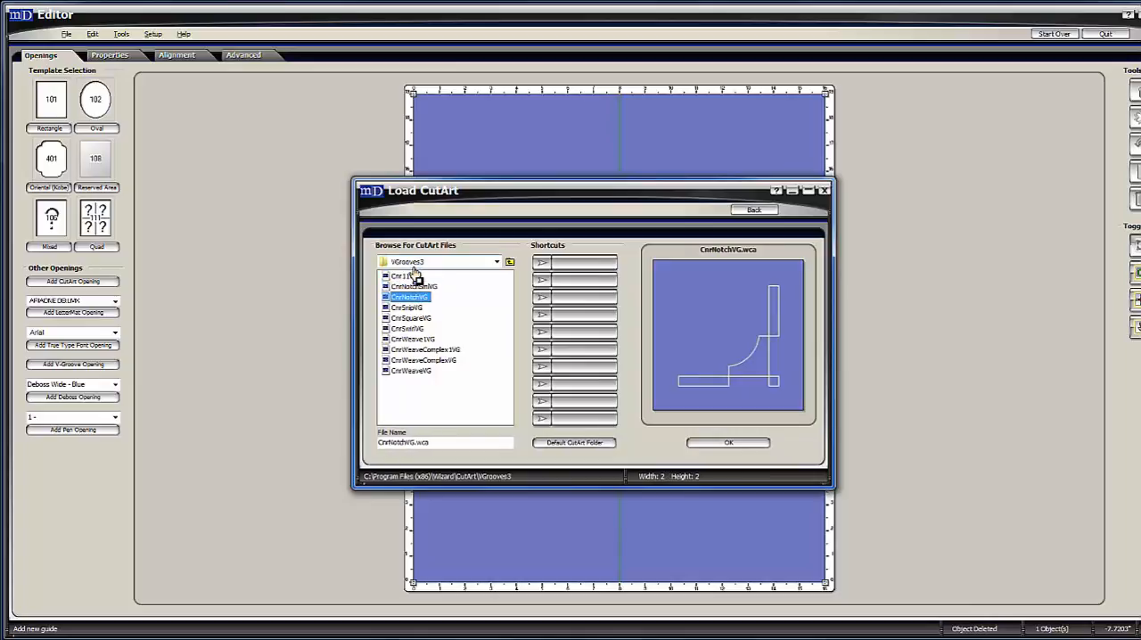
key(Down)
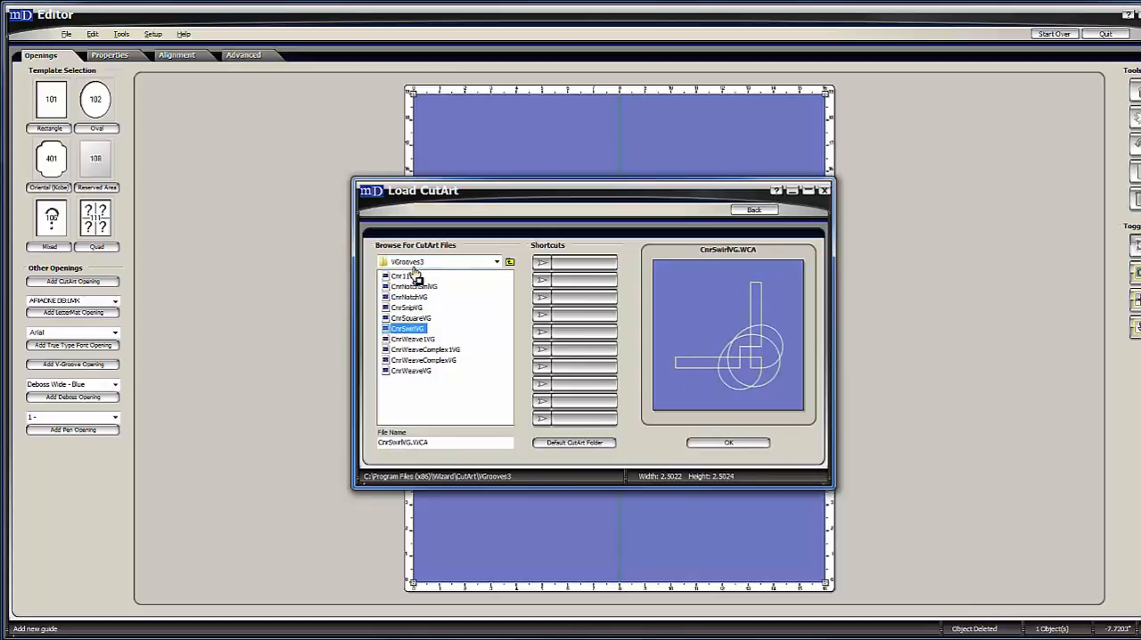
key(Down)
key(Down)
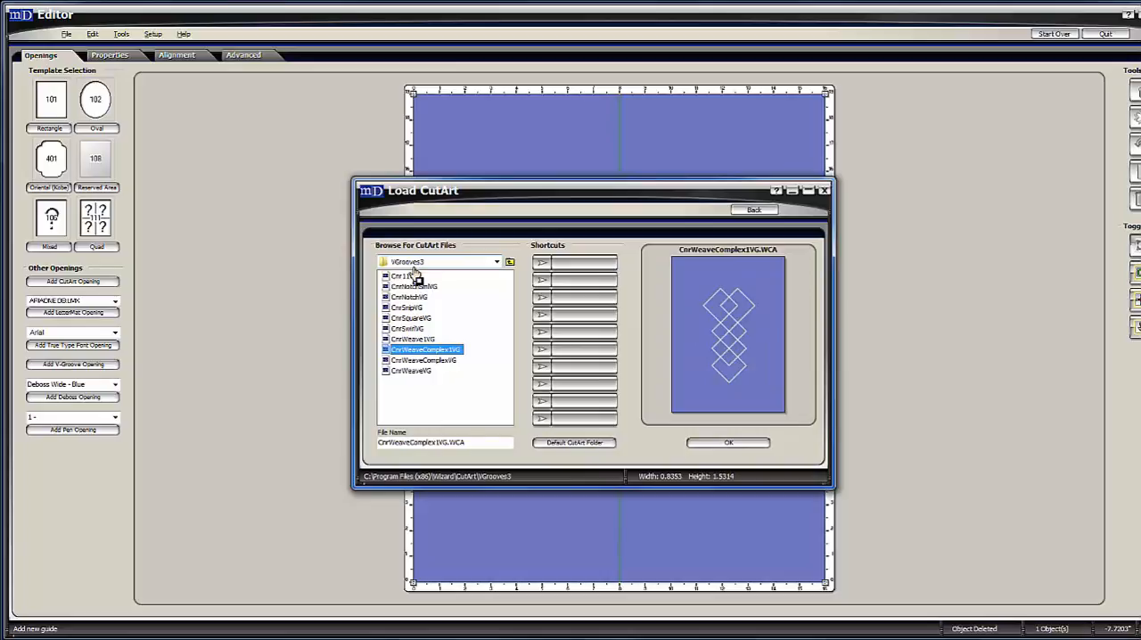
key(Down)
key(Down)
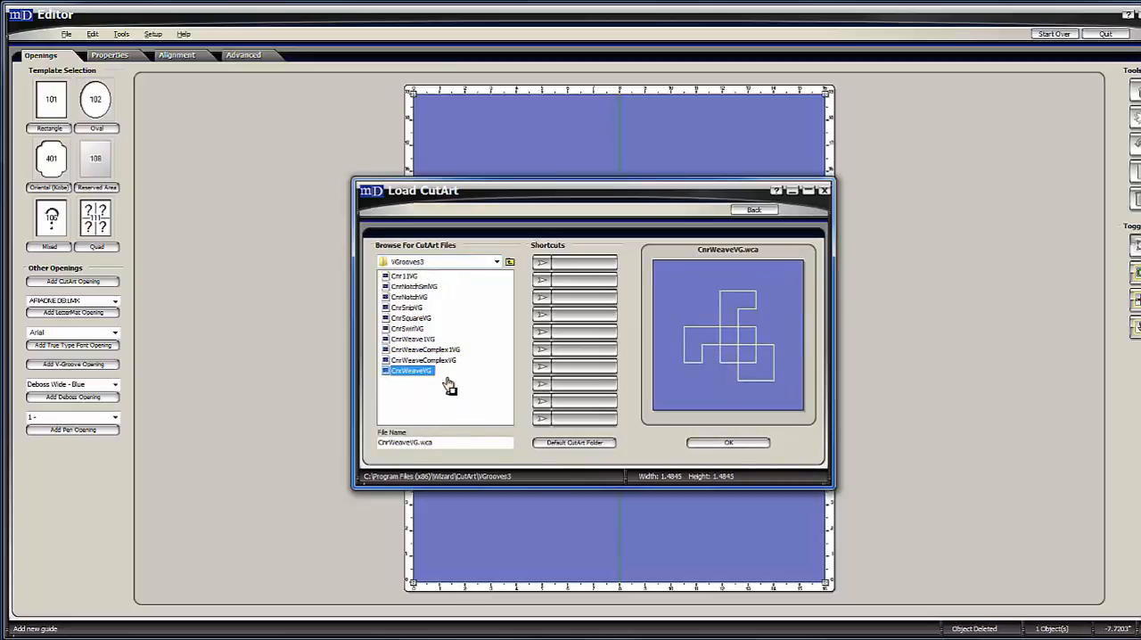
click(510, 263)
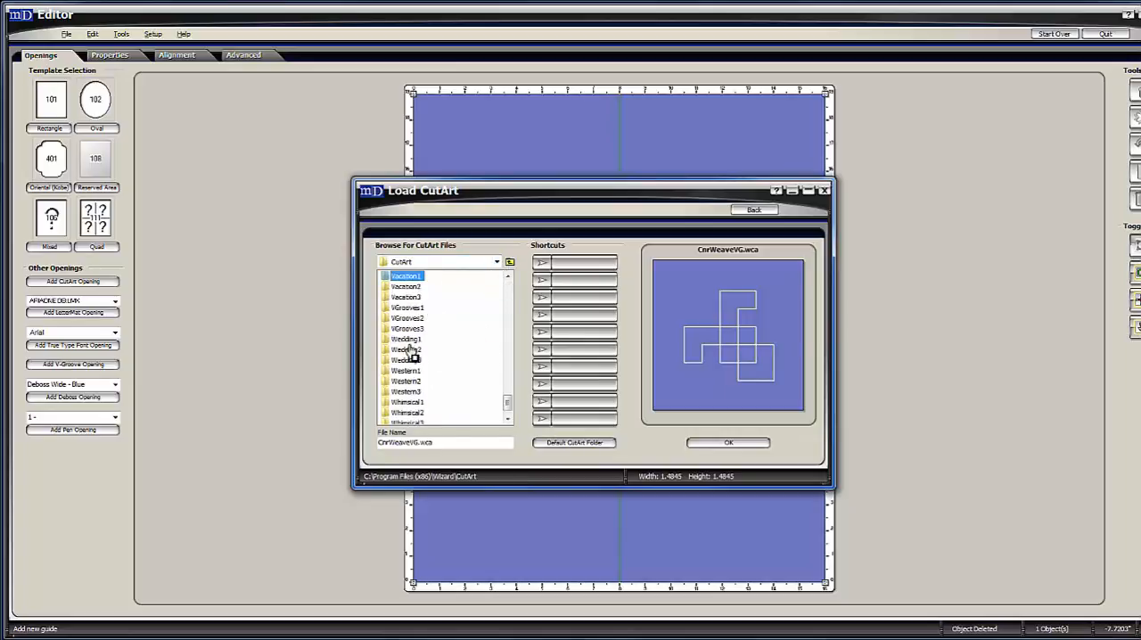
Open the Wedding1 folder, preview its designs from Bow1 through HeartCircle, and select HeartBrushed.
double_click(406, 340)
click(399, 277)
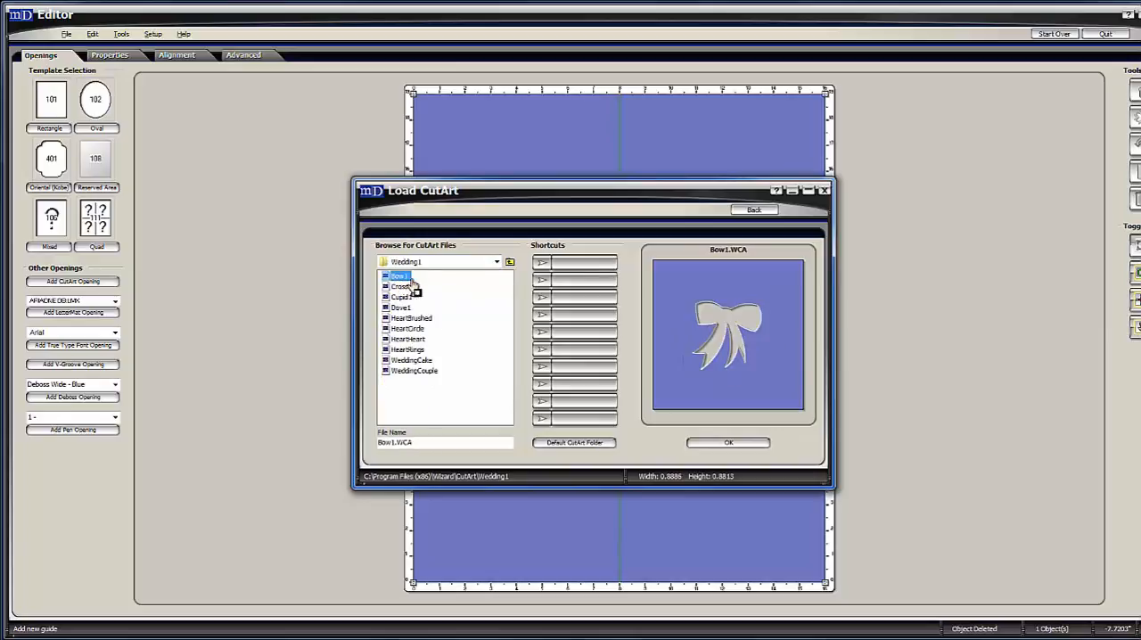
key(Down)
key(Down)
key(Down)
key(Down)
key(Down)
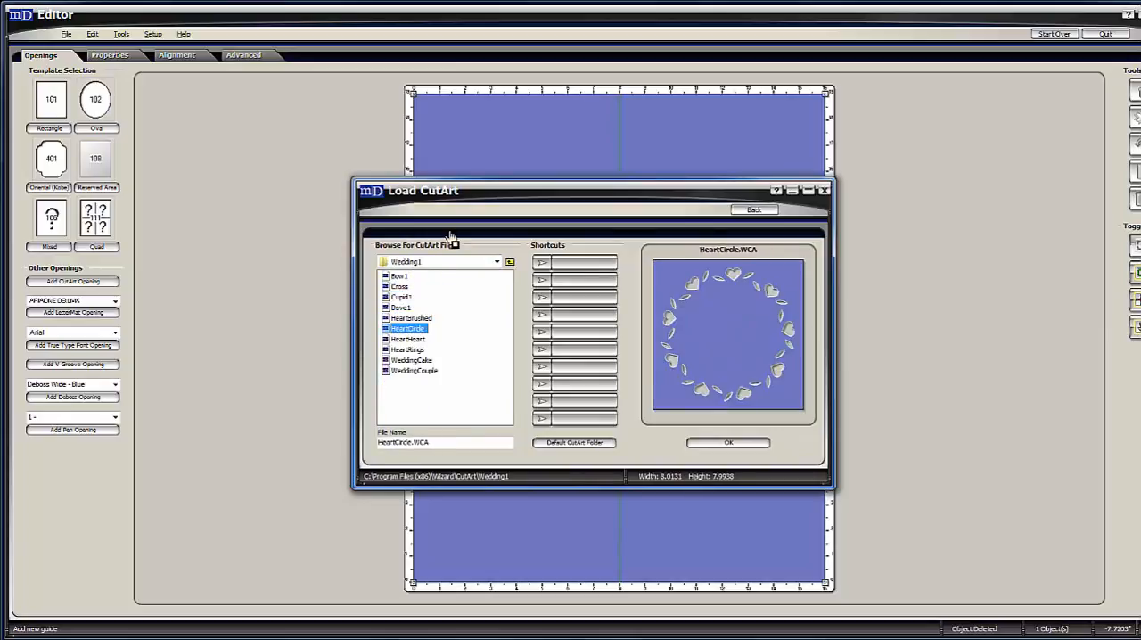
key(Up)
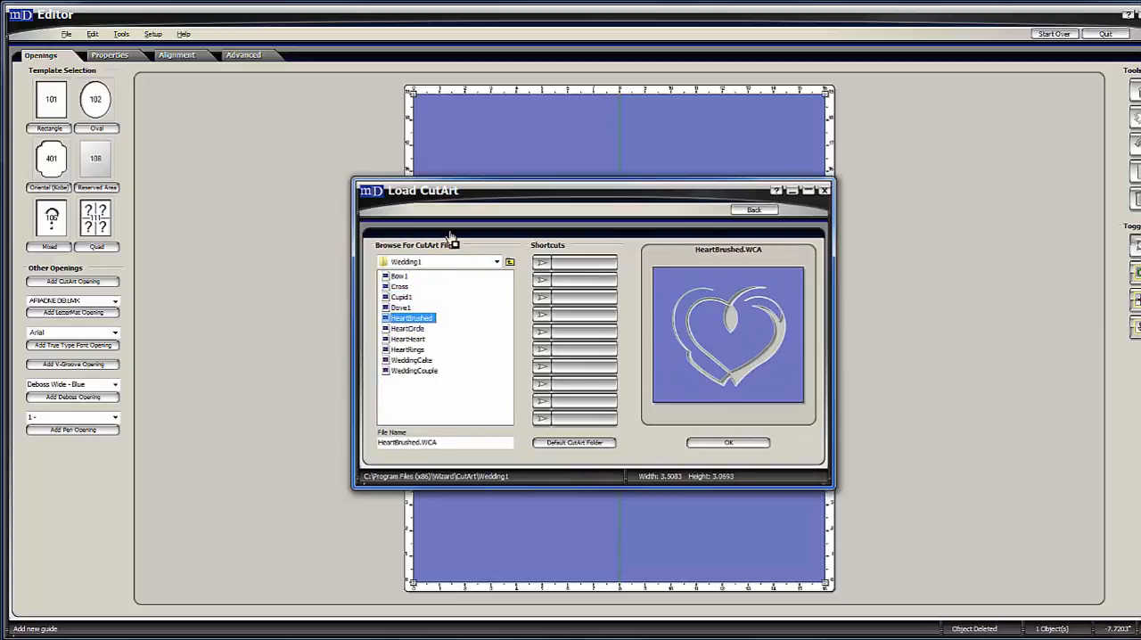
Add the selected heart design to the mat and place it centred below the 8 x 10 opening, at about X 6.2, Y 1.125.
click(728, 443)
drag(667, 358, 661, 510)
click(701, 511)
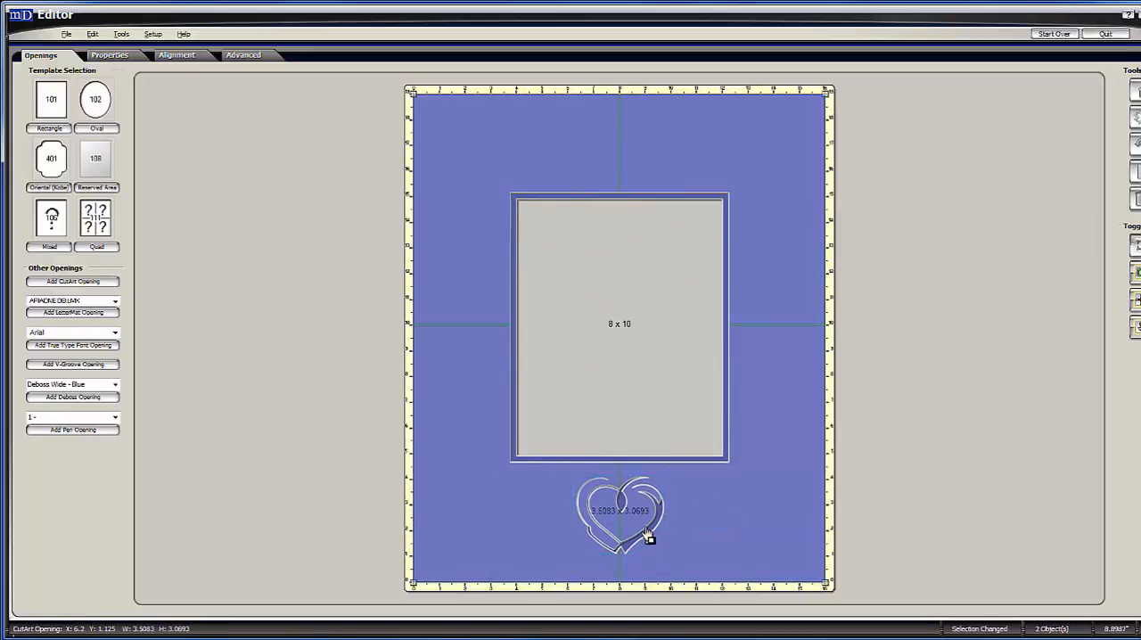
Try the Deboss cut type on the heart below the opening, set it to Pen instead, and deselect the heart.
click(646, 533)
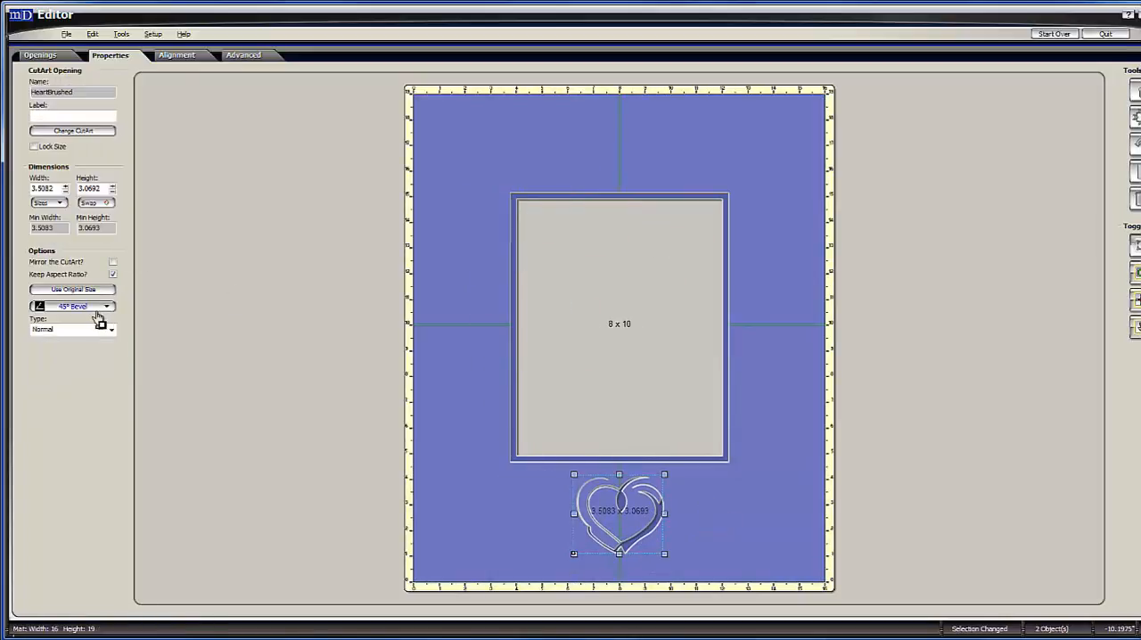
click(99, 307)
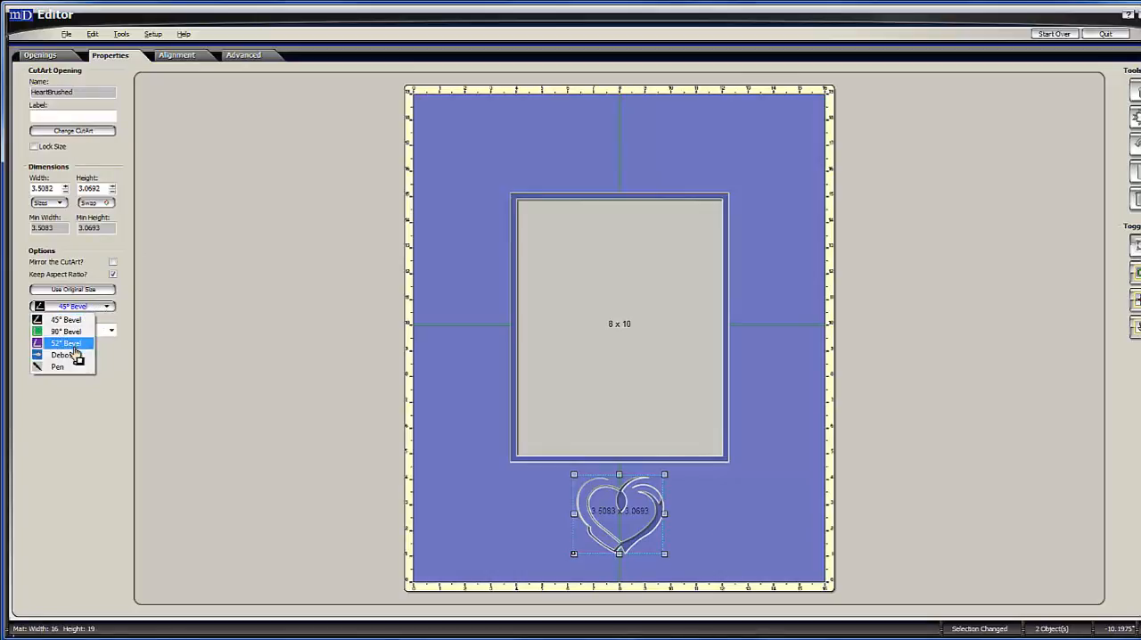
click(69, 355)
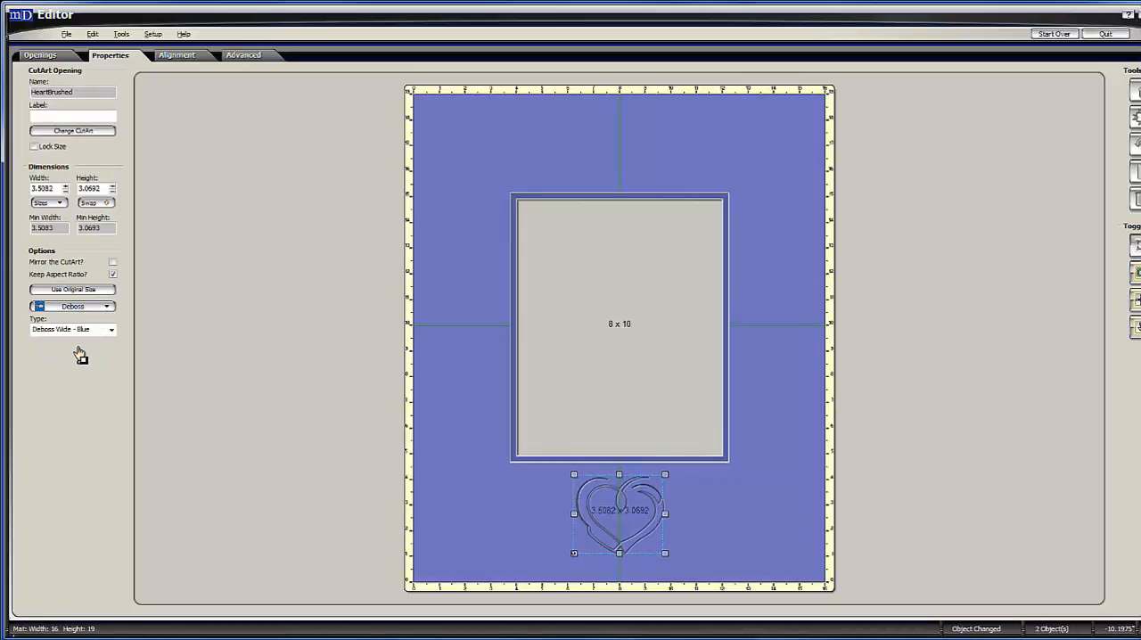
click(103, 308)
click(65, 368)
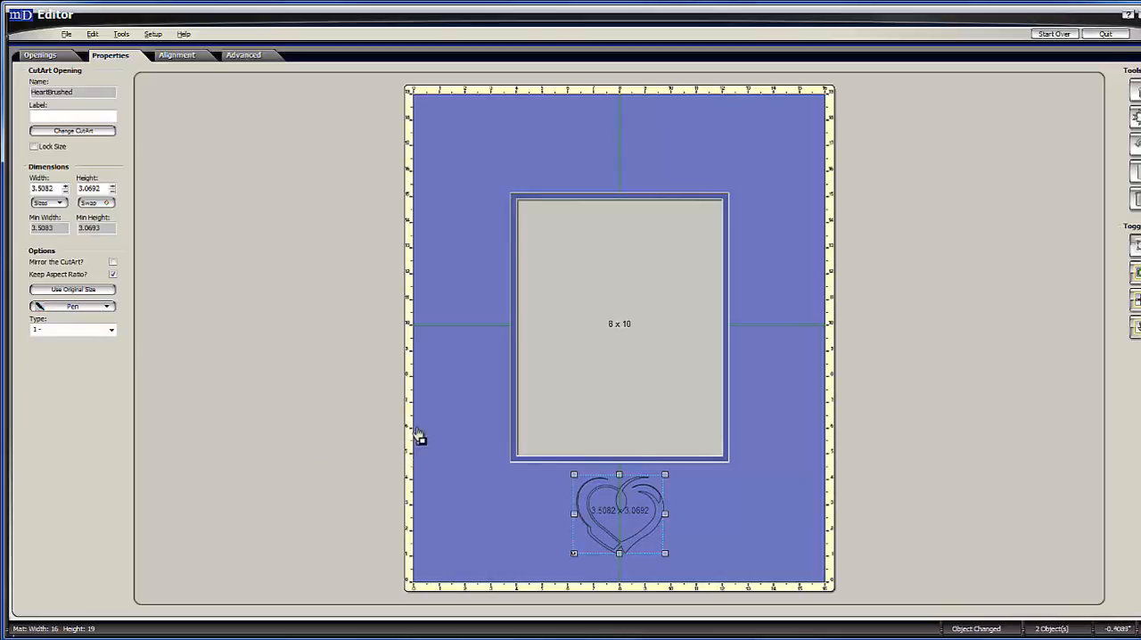
click(446, 401)
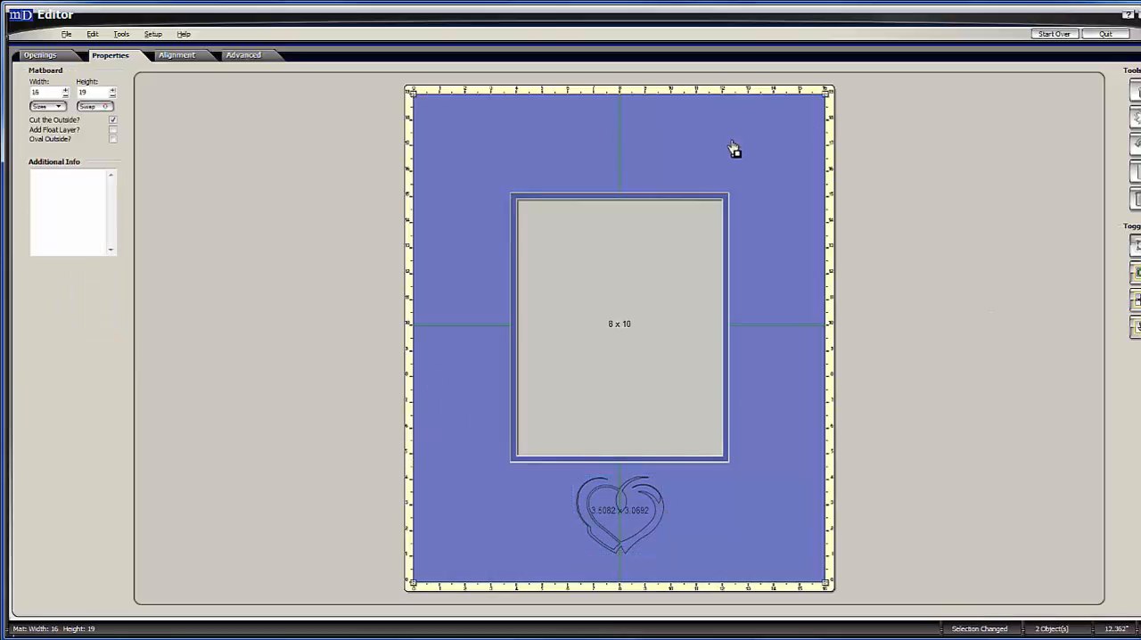